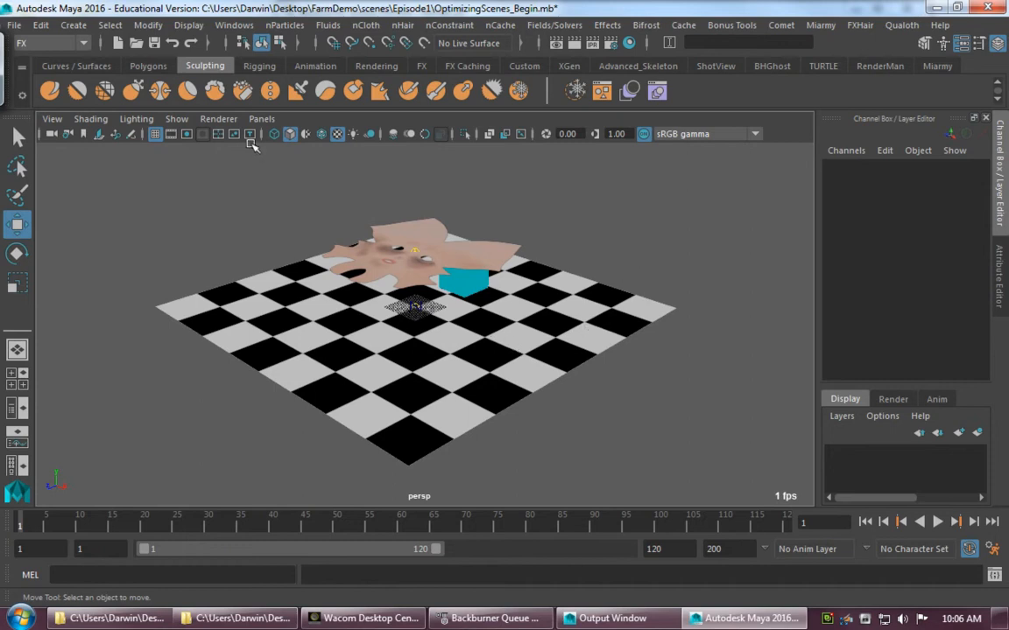
- Inspect the scene's objects by selecting the cloth and the blue box and viewing them from several angles
left_click_drag(308, 260, 426, 272, "alt")
left_click(415, 167)
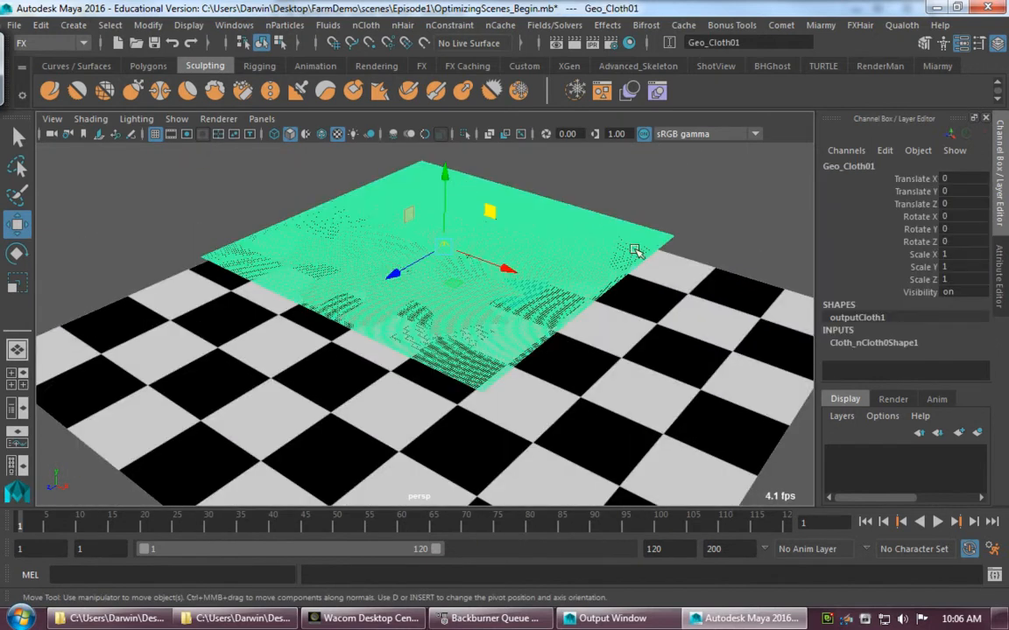
left_click_drag(636, 212, 596, 304, "alt")
left_click(570, 318)
middle_click_drag(515, 287, 555, 229, "alt")
left_click(459, 321)
left_click(631, 237)
mouse_move(471, 282)
left_mouse_down("alt")
mouse_move(473, 292)
mouse_move(462, 266)
left_mouse_up("alt")
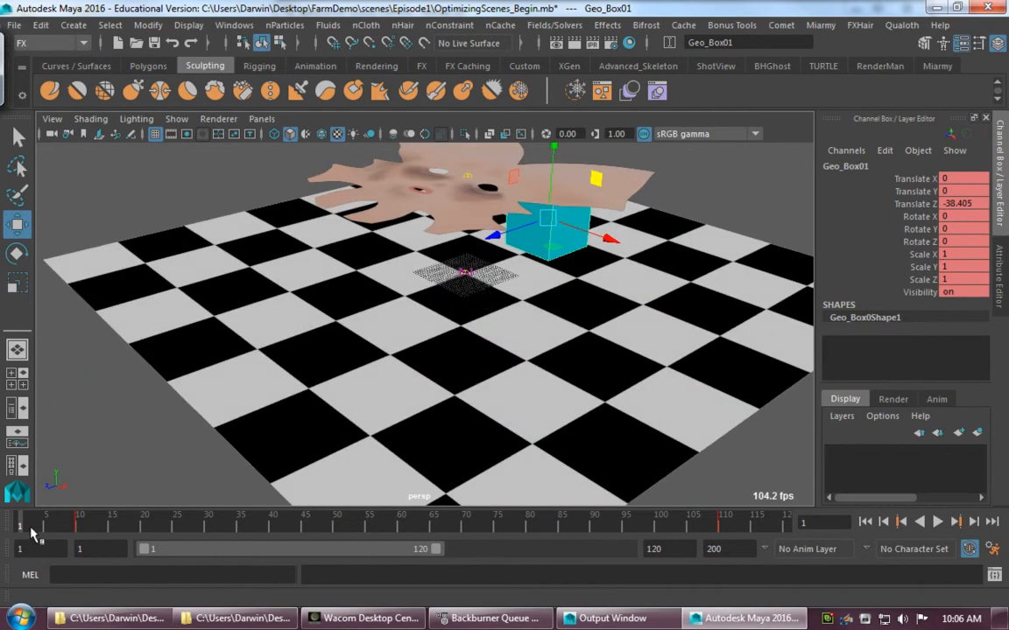
- Play the cloth simulation over the box, return to the first frame and clear the selection
key("alt+v")
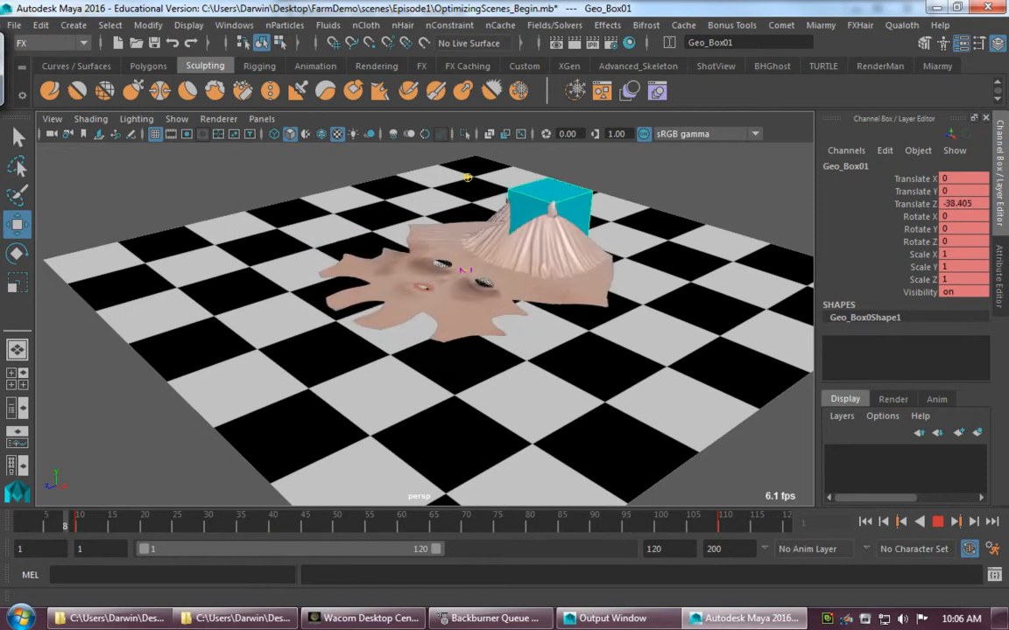
key("shift+alt+v")
left_click_drag(376, 339, 452, 341, "alt")
left_click(182, 181)
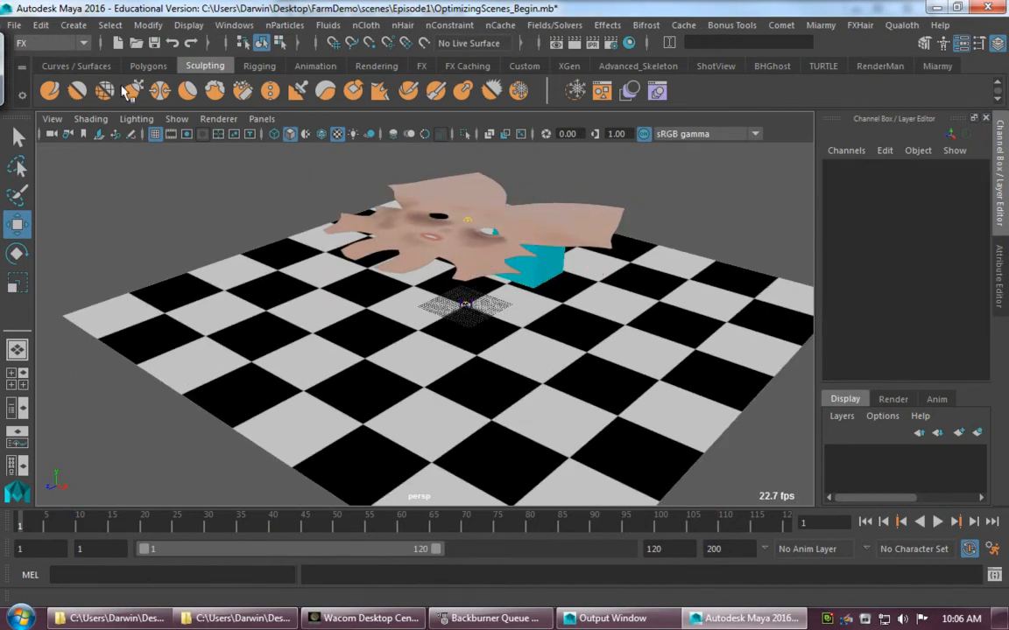
- Open the Outliner, unhide the leftover cubes pCube1 and pCube2, and delete both from the scene
left_click(233, 25)
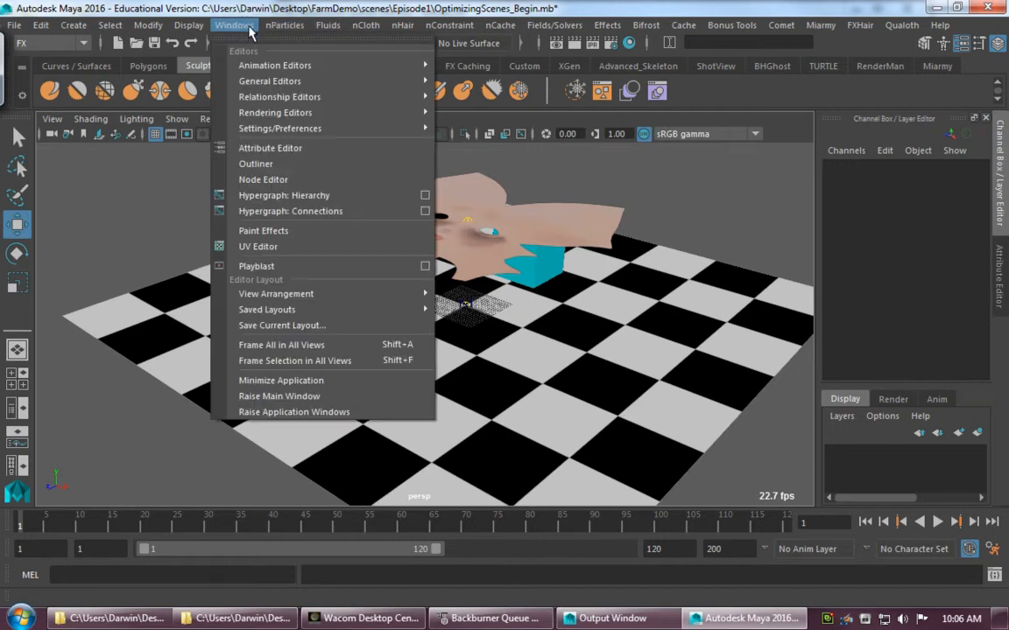
left_click(265, 165)
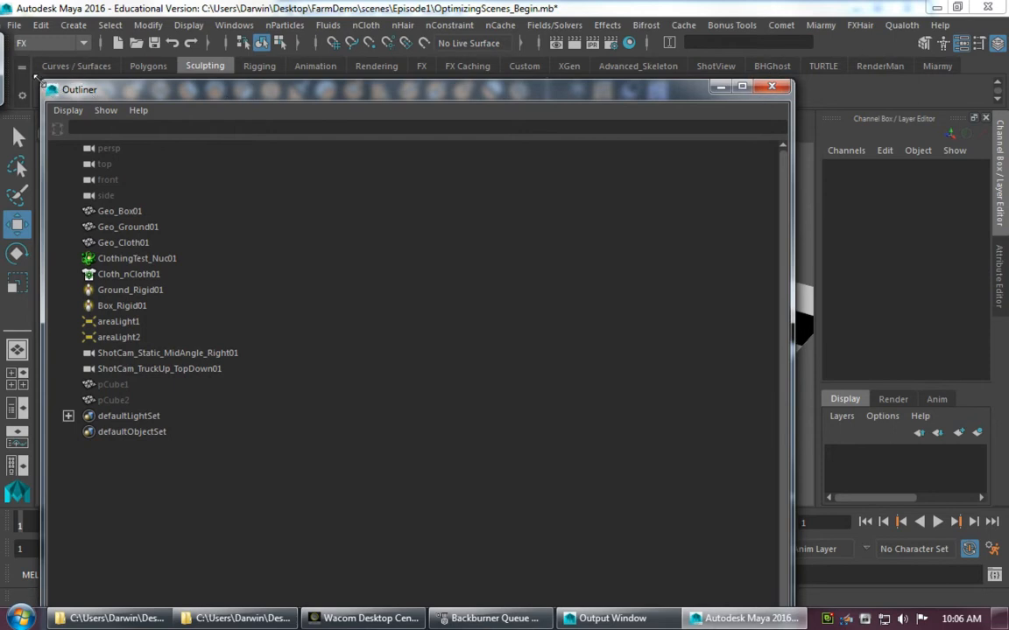
left_click_drag(40, 79, 82, 107)
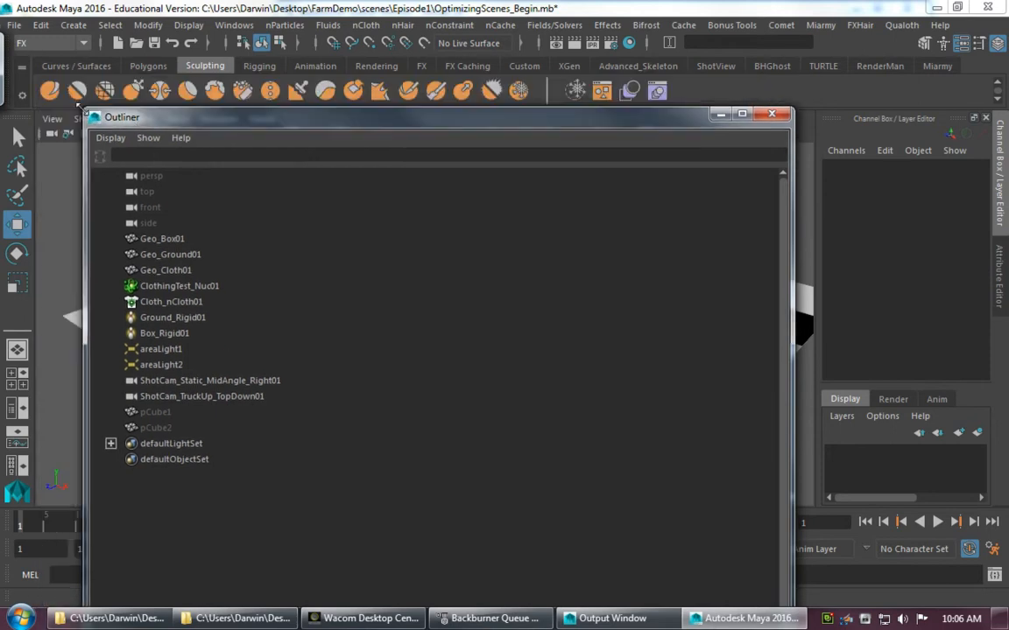
left_click(156, 412)
left_click(156, 427, "shift")
left_click_drag(342, 116, 652, 153)
left_click_drag(796, 173, 924, 179)
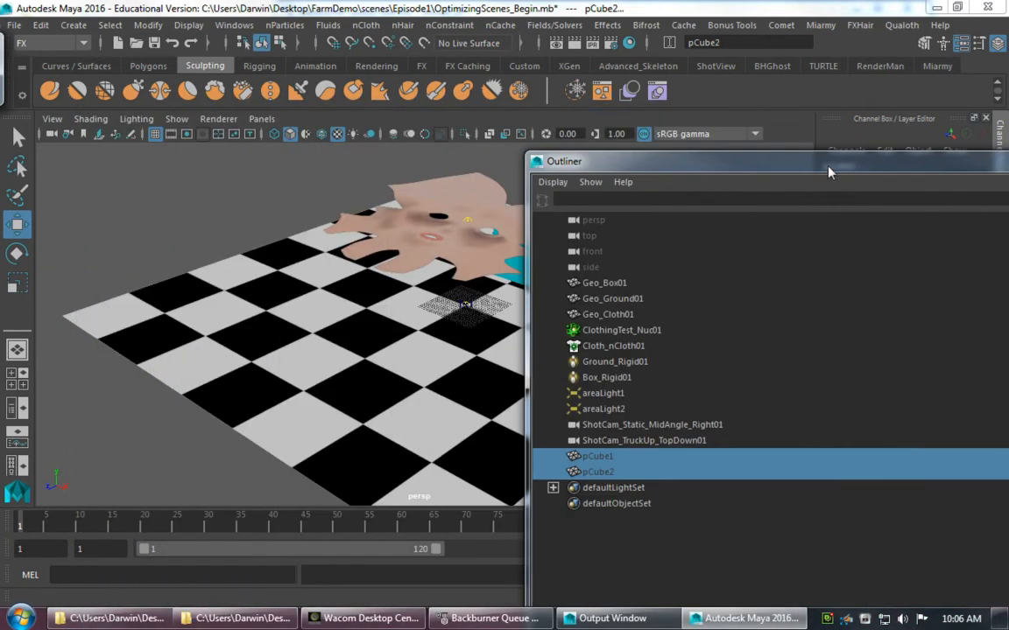
key("shift+h")
key("space")
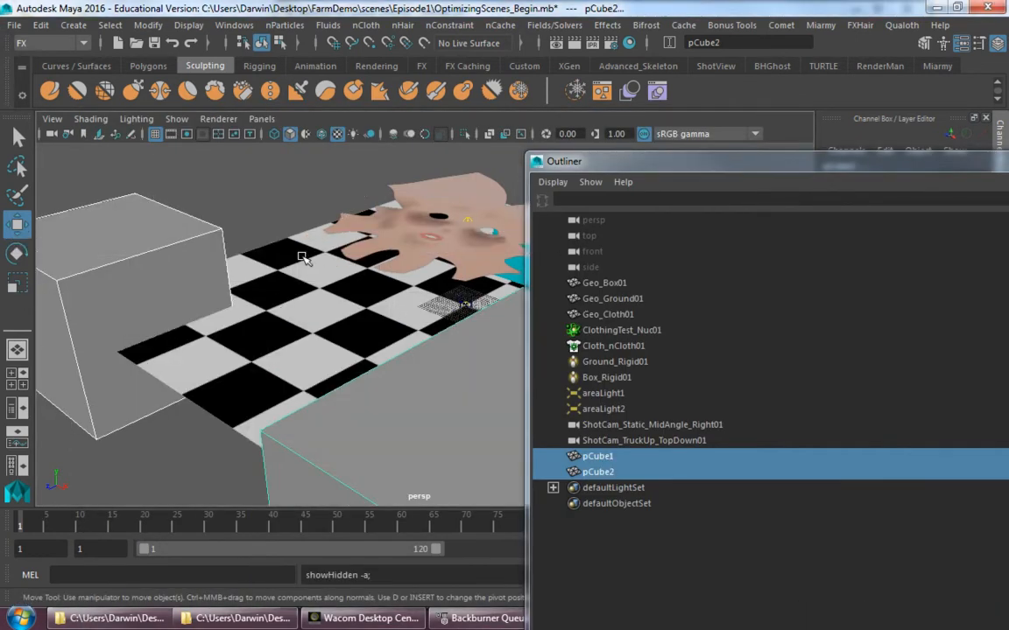
left_click_drag(259, 281, 254, 337, "alt")
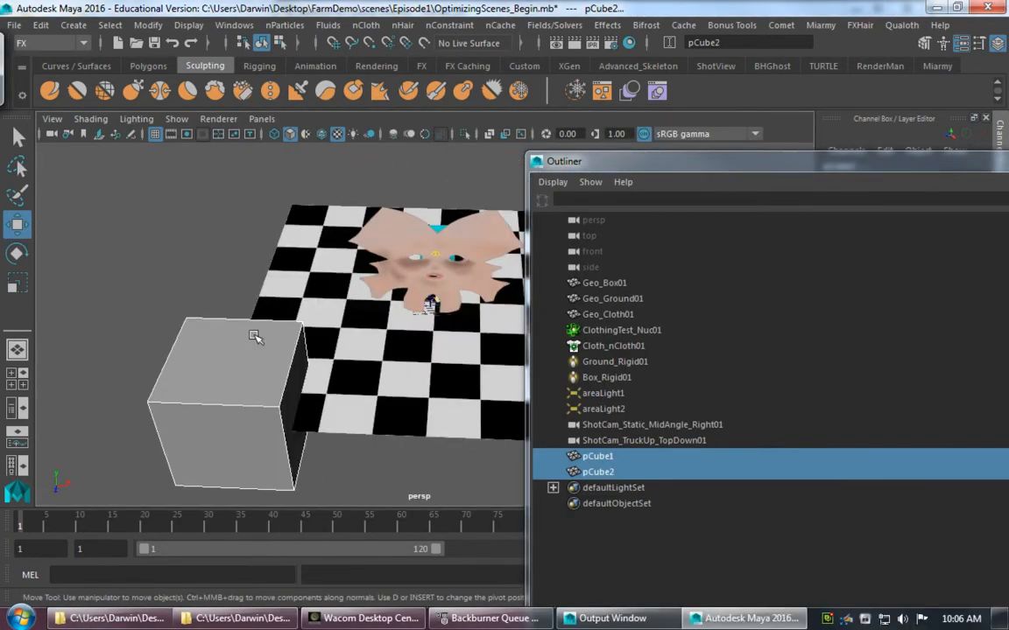
key("Delete")
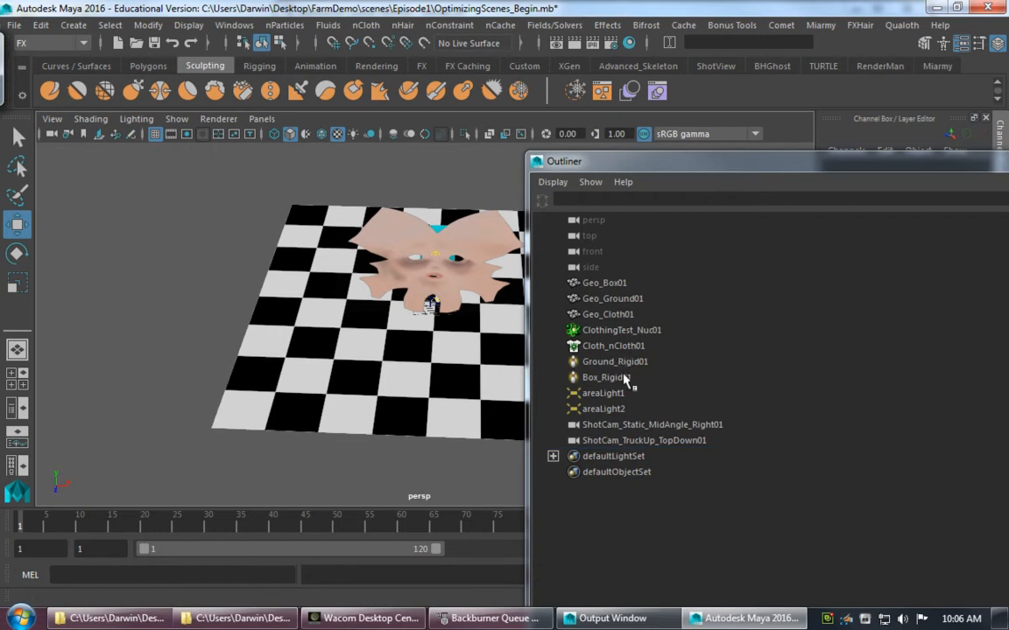
- Look through ShotCam_Static_MidAngle_Right01 and ShotCam_TruckUp_TopDown01 to compare the views of the two shot cameras
left_click(675, 427)
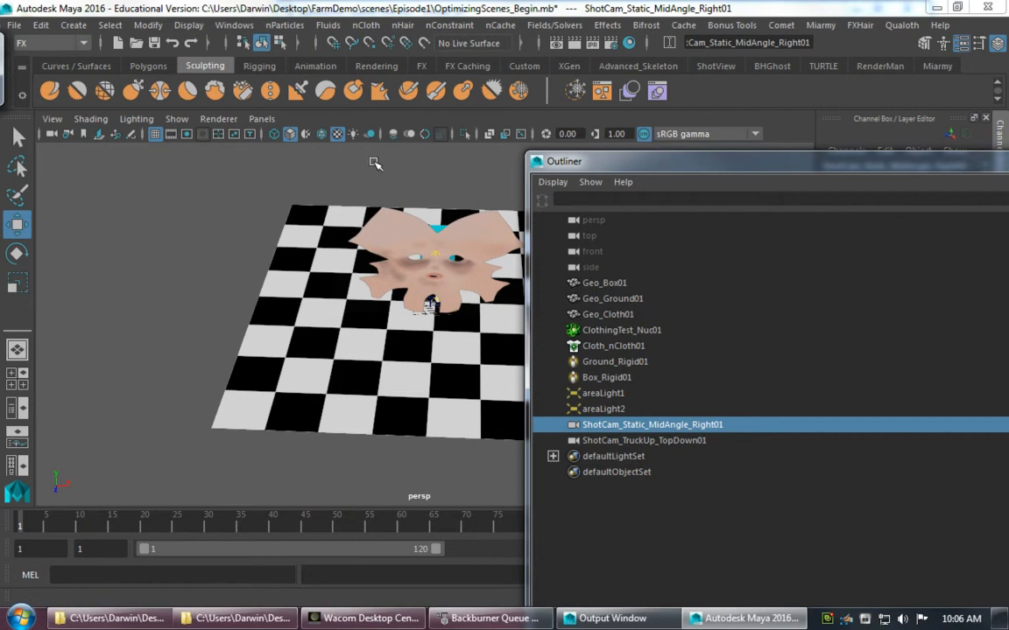
left_click(261, 119)
mouse_move(341, 135)
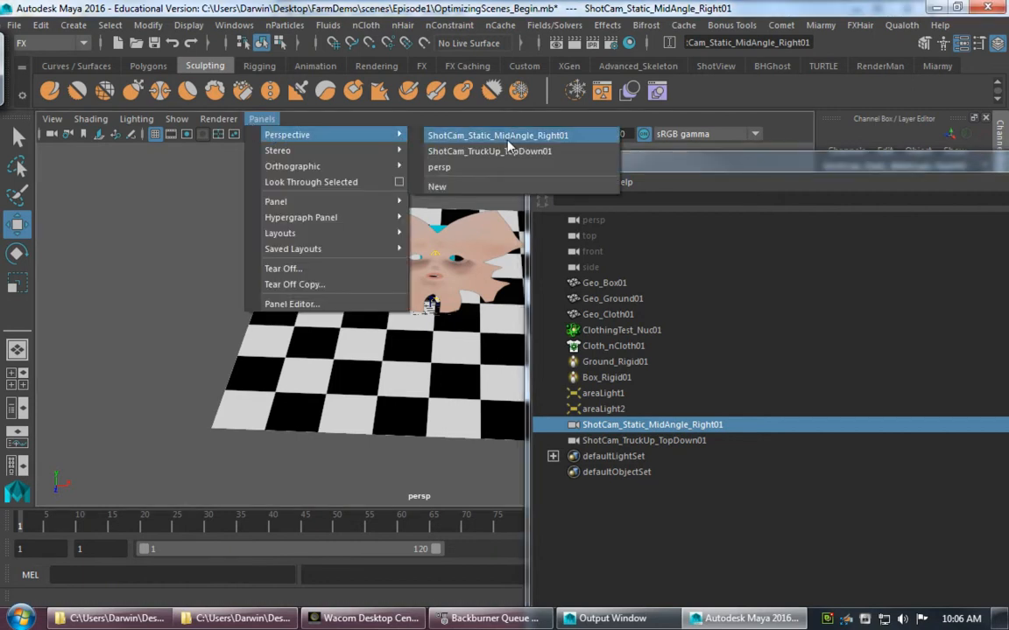
left_click(508, 137)
left_click_drag(643, 168, 748, 361)
left_click(261, 119)
mouse_move(335, 137)
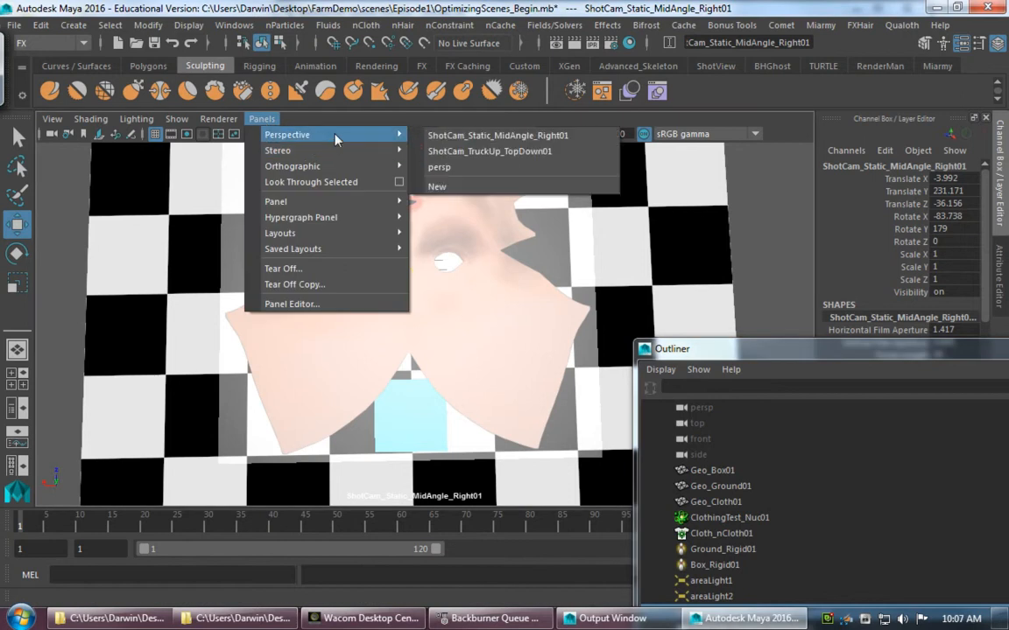
left_click(478, 151)
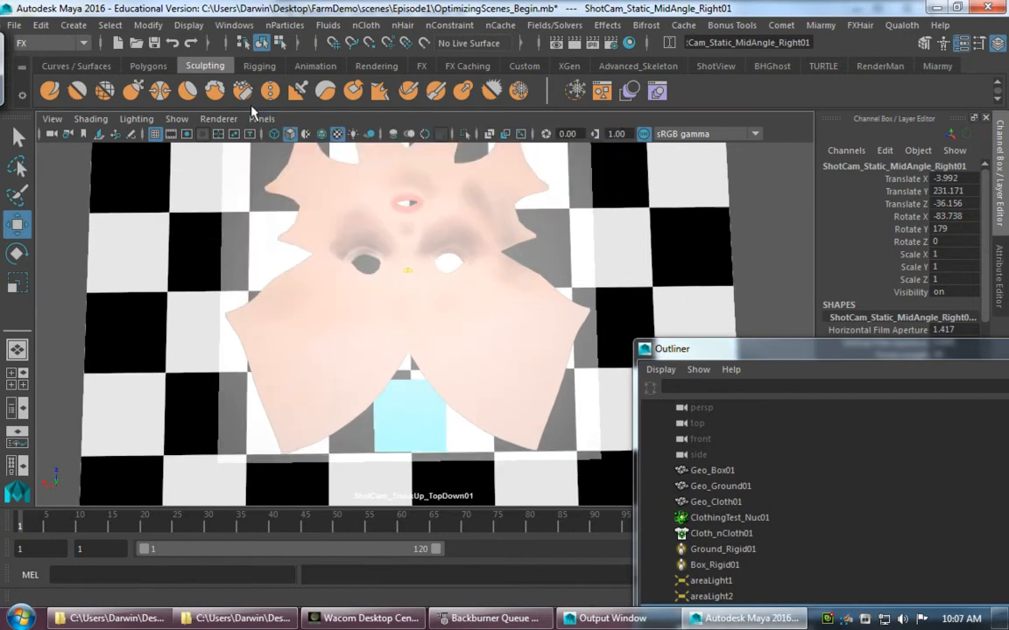
- Switch back to ShotCam_Static_MidAngle_Right01, reframe it to a raised corner view of the whole checkered ground, and close the Outliner
left_click(261, 119)
mouse_move(298, 137)
left_click(482, 138)
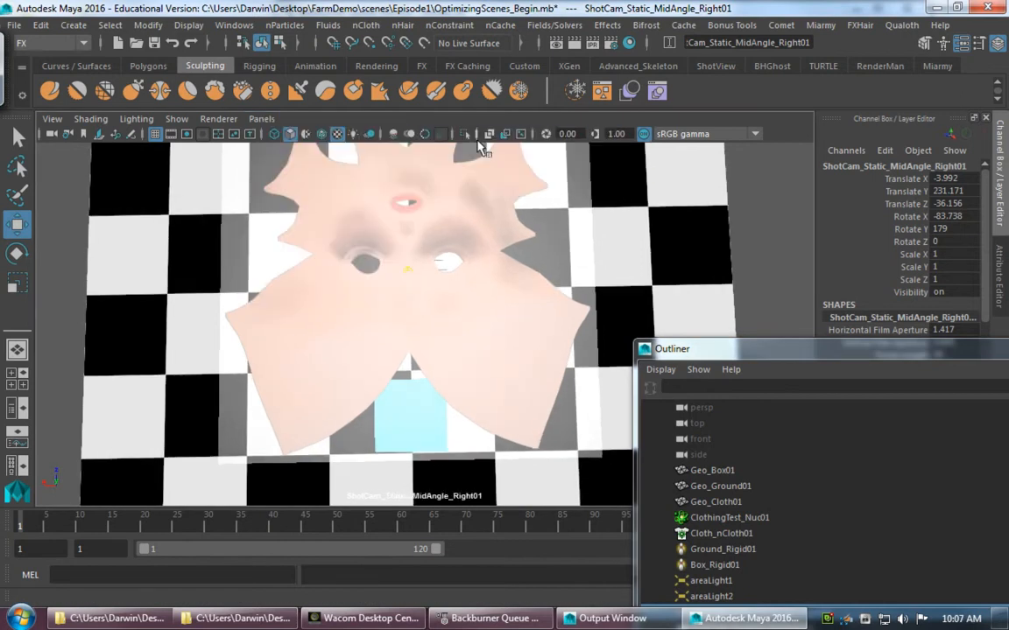
left_click_drag(450, 401, 372, 362, "alt")
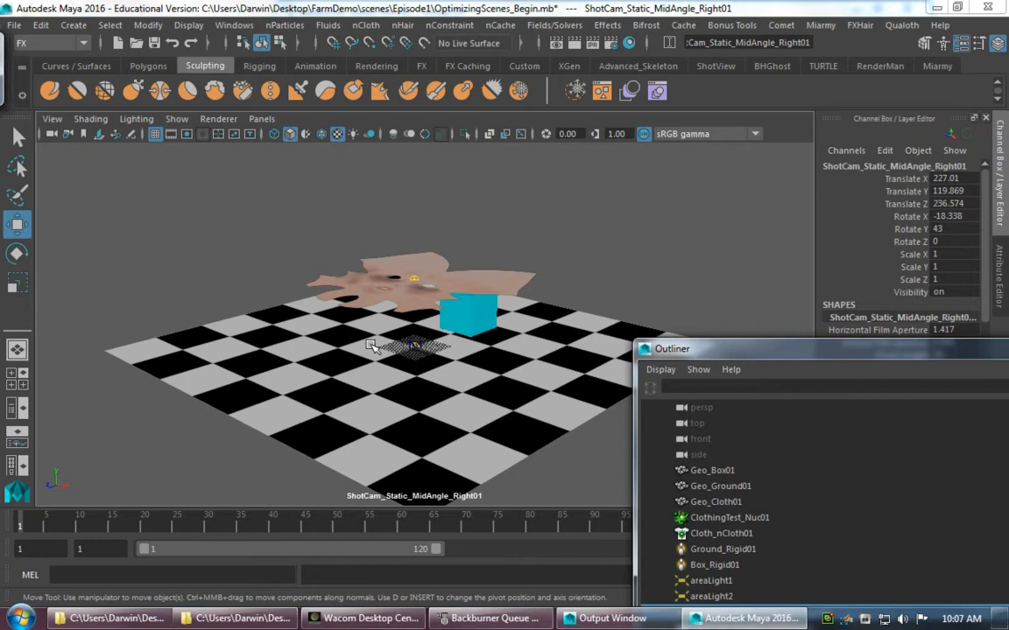
left_click_drag(771, 355, 704, 233)
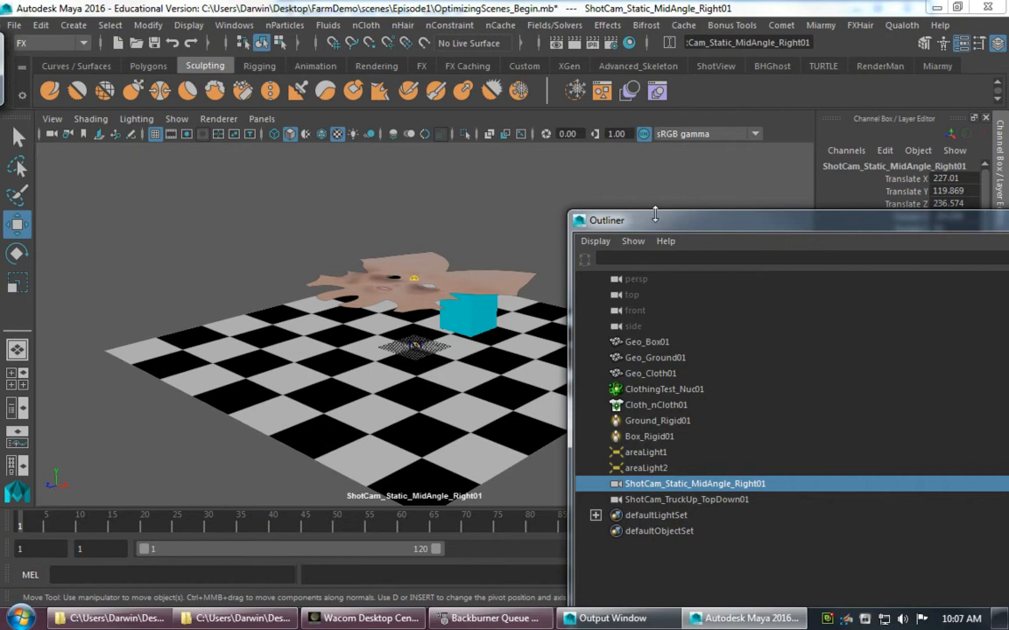
left_click_drag(681, 226, 163, 208)
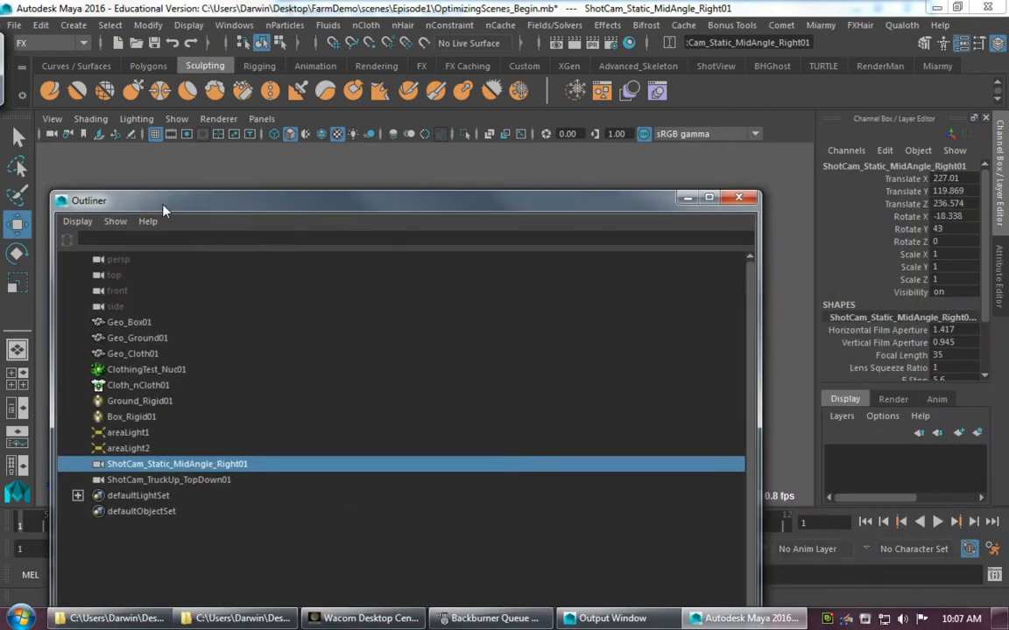
left_click(747, 199)
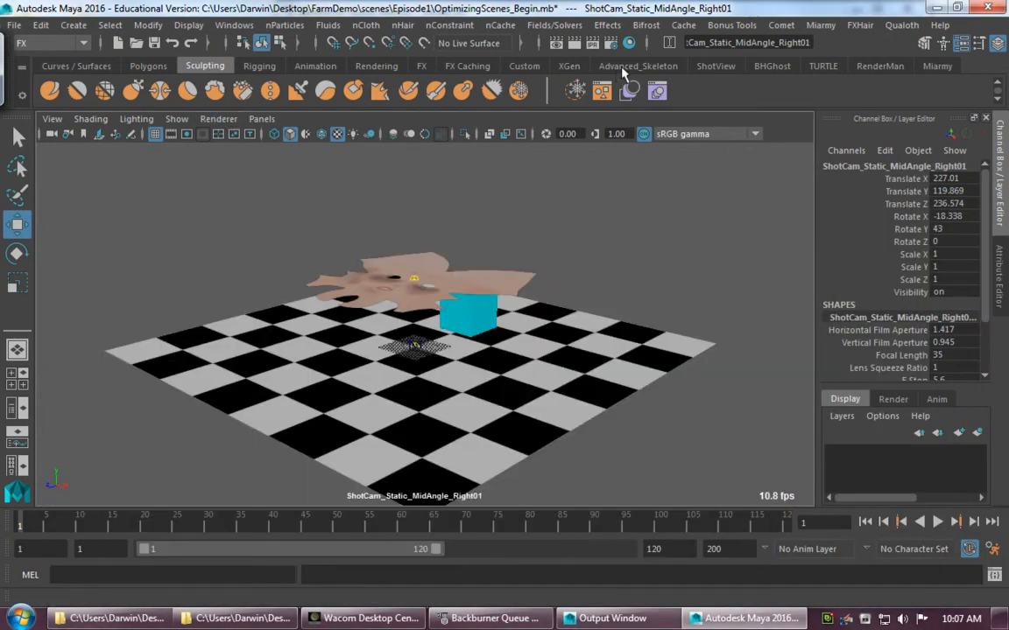
- Open the Hypershade and delete all unused shading nodes
left_click(630, 44)
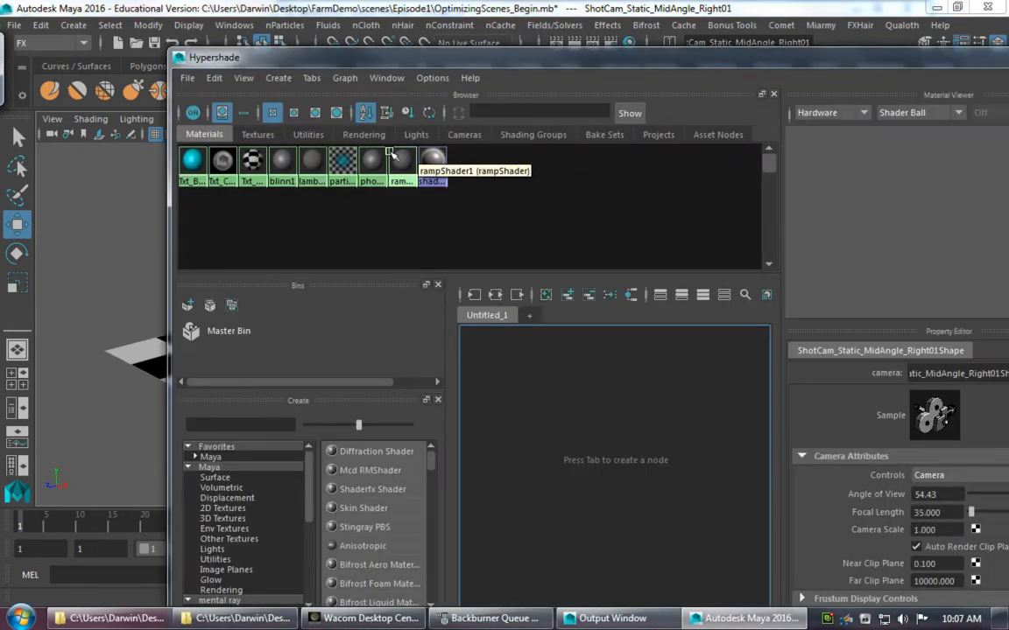
left_click_drag(547, 66, 857, 173)
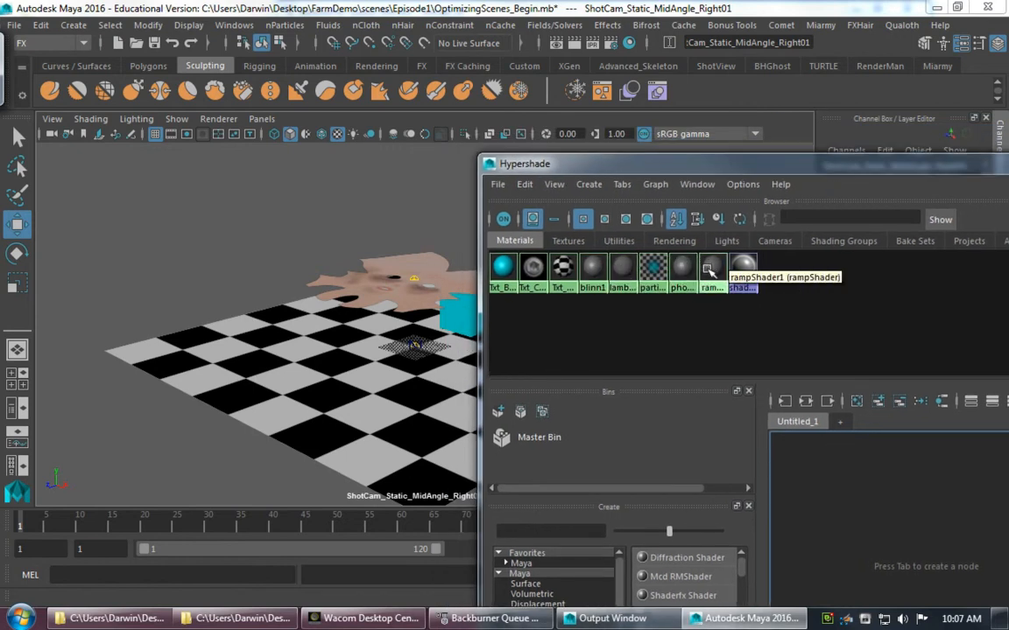
left_click(525, 185)
left_click(555, 185)
left_click(524, 185)
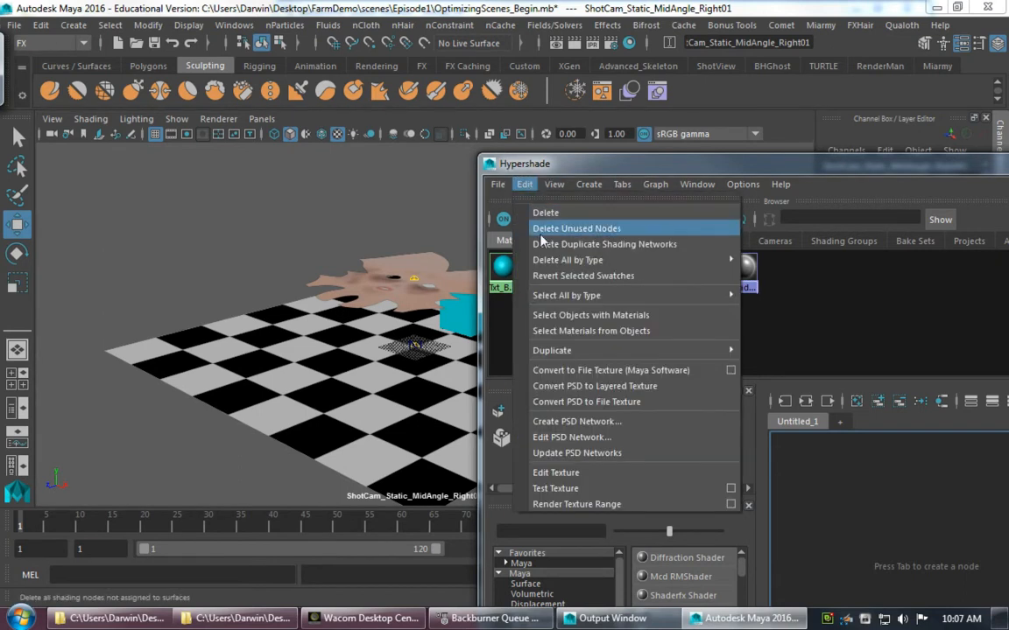
left_click(541, 230)
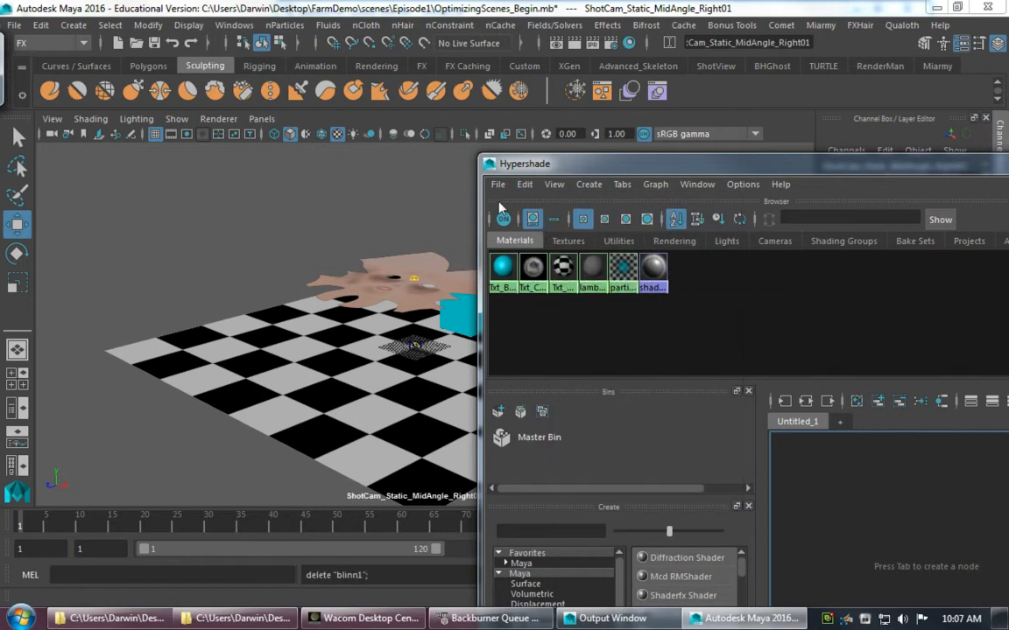
- Check the Hypershade's textures, utilities, rendering and light nodes for leftovers, and close the Hypershade
left_click_drag(531, 164, 479, 146)
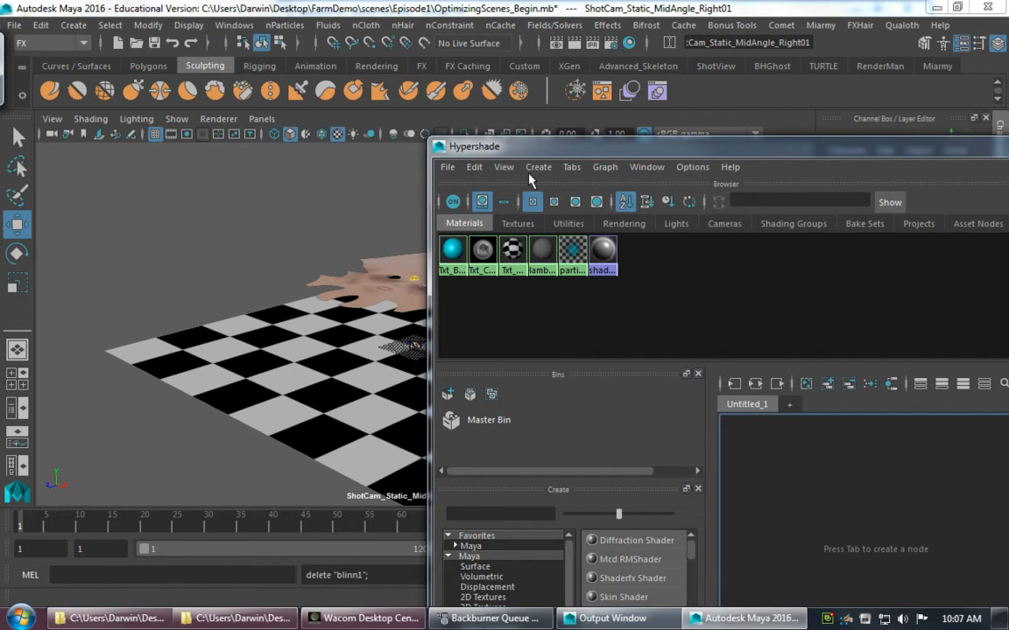
left_click(518, 224)
left_click(569, 224)
left_click(623, 224)
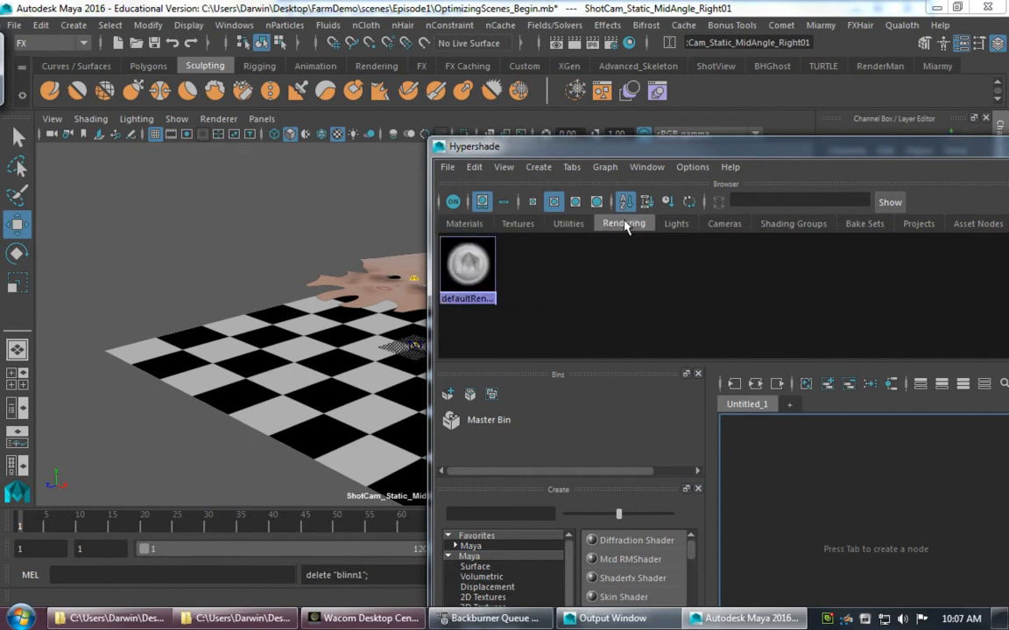
left_click(675, 224)
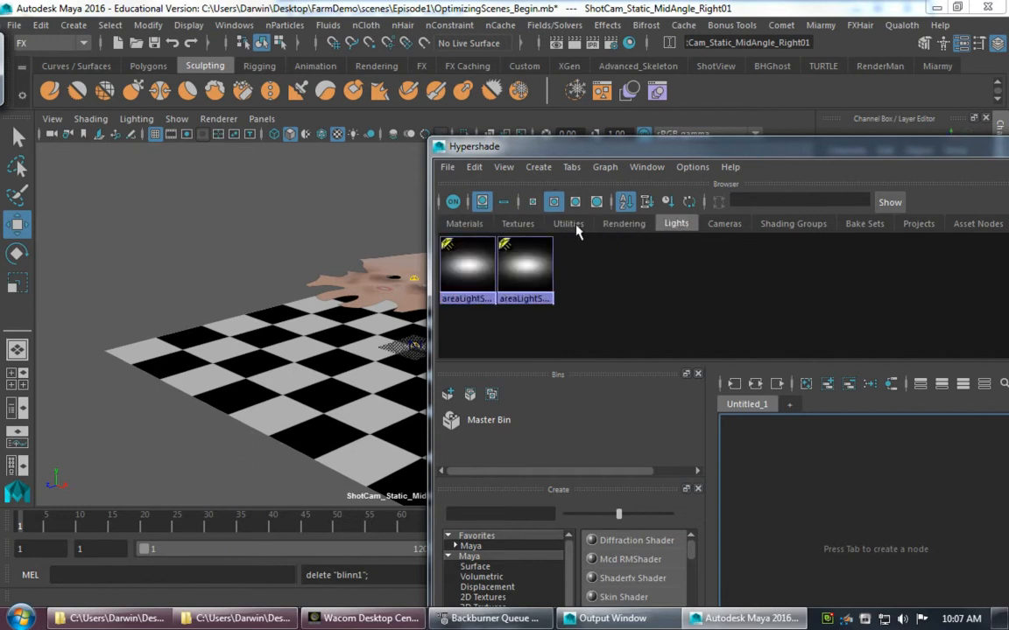
left_click_drag(612, 151, 88, 153)
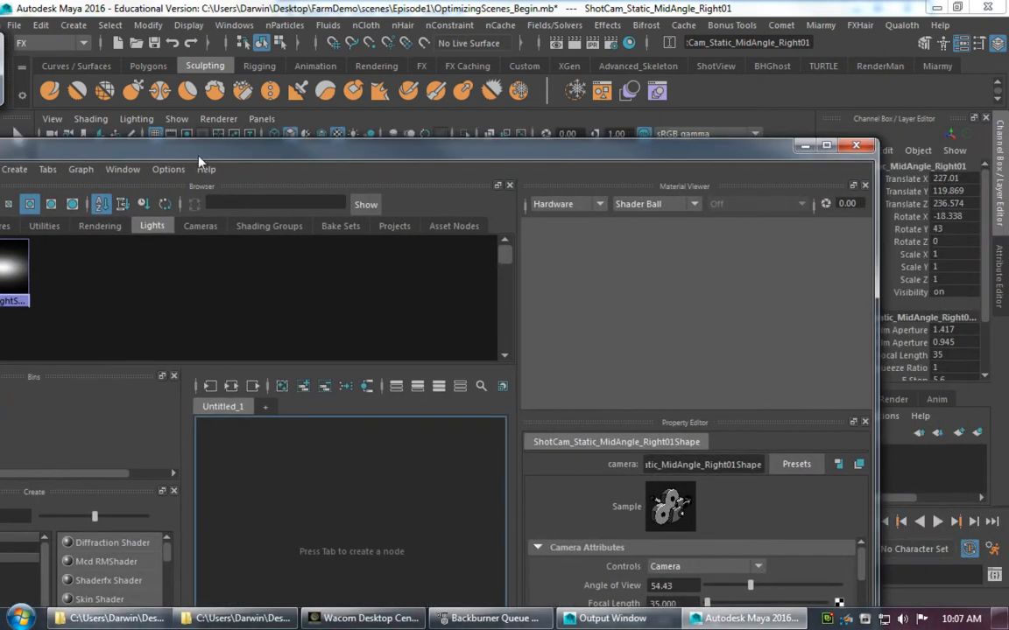
left_click(856, 148)
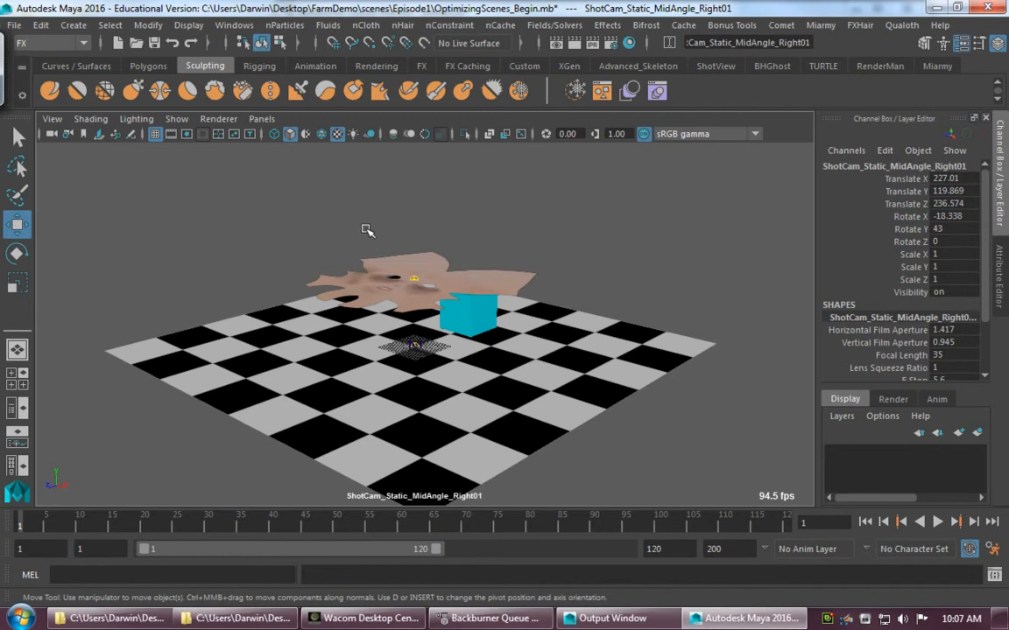
- Open the Optimize Scene Size options, include the removal of unknown nodes, and review the list of cleanup categories
left_click(14, 24)
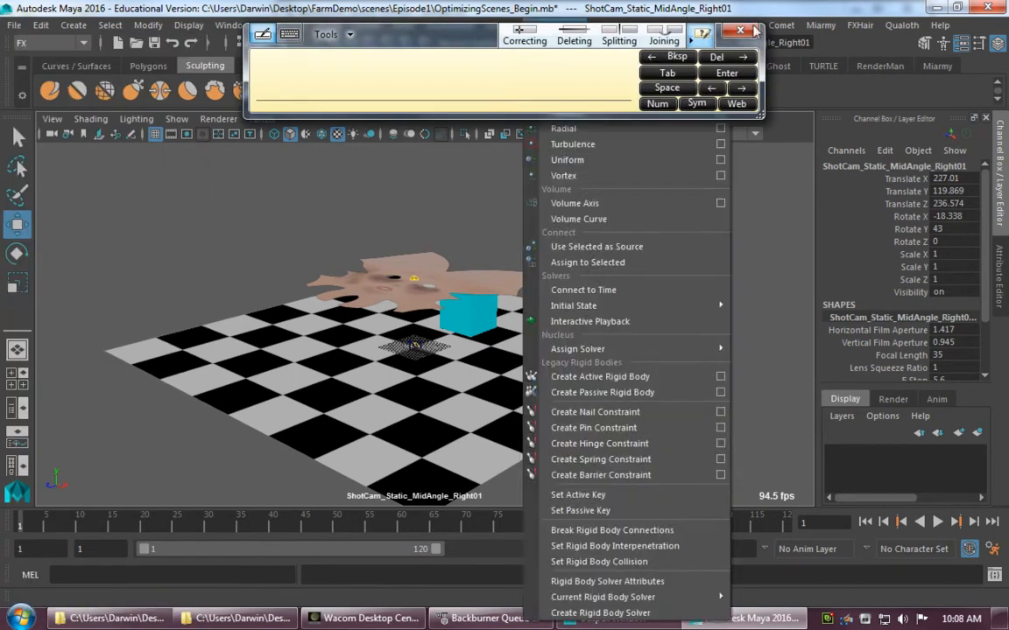
left_click(17, 26)
left_click(19, 28)
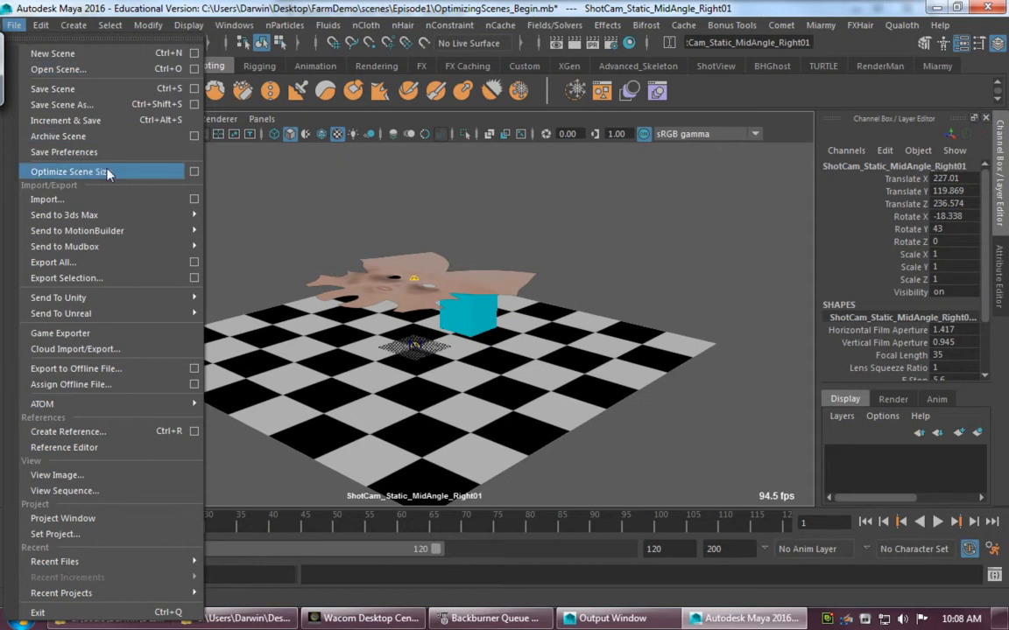
left_click(192, 175)
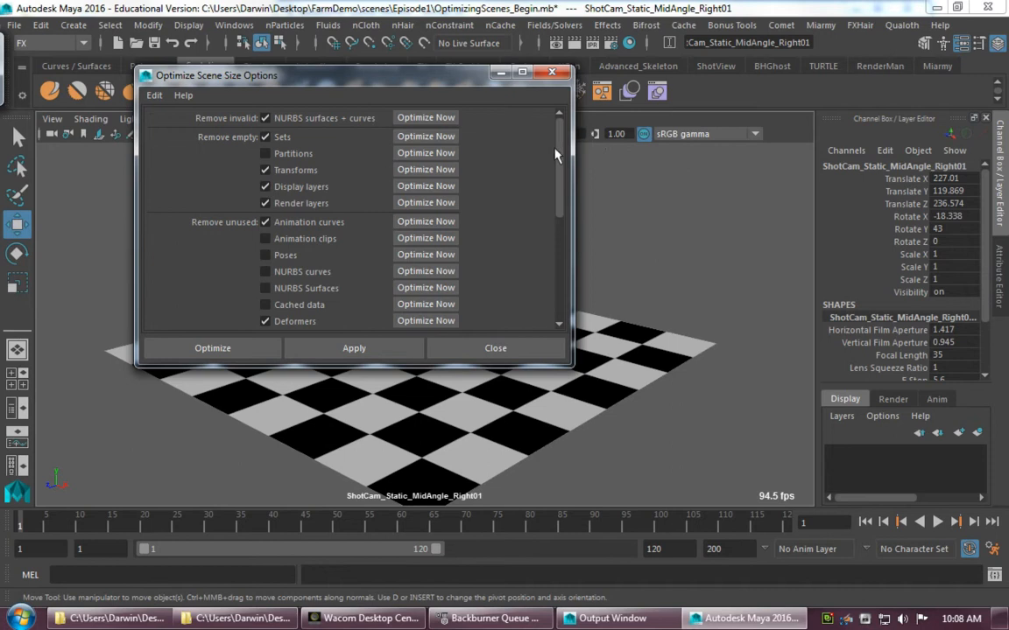
left_click_drag(560, 158, 562, 245)
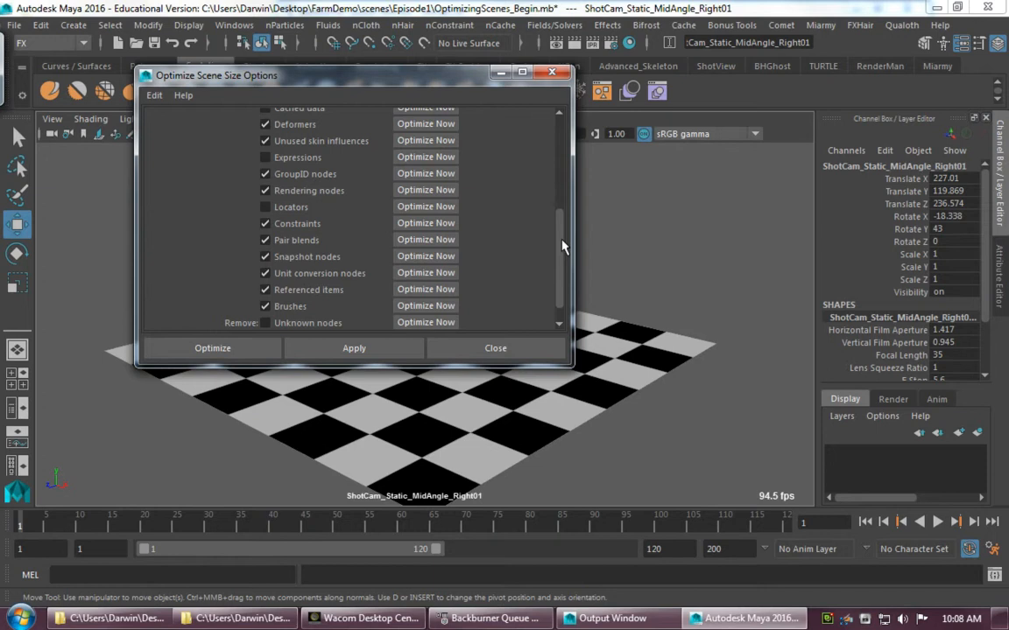
mouse_move(562, 246)
left_mouse_down()
mouse_move(563, 256)
mouse_move(559, 135)
mouse_move(573, 274)
left_mouse_up()
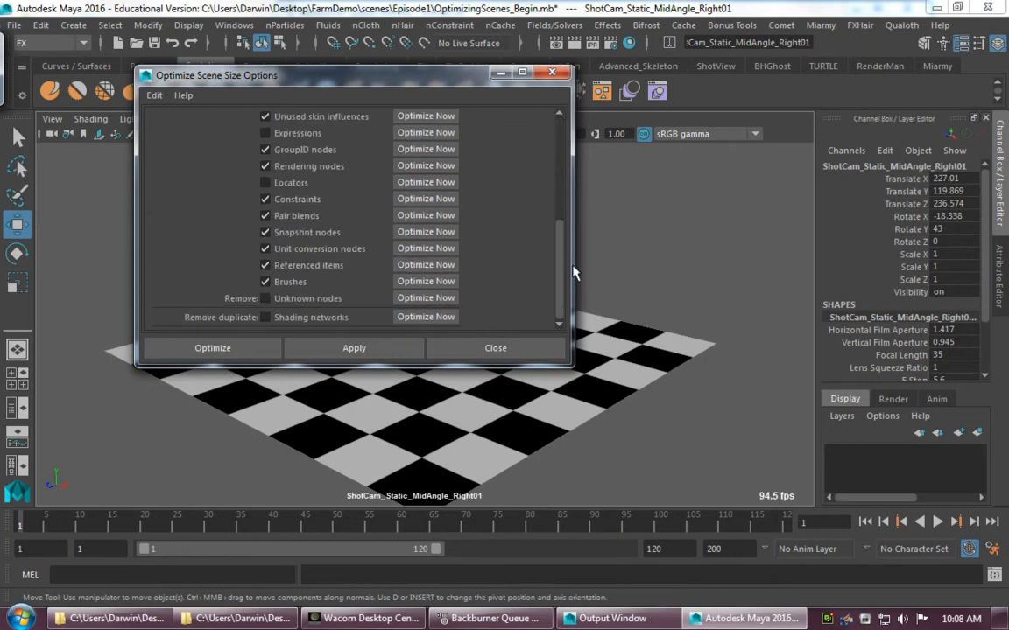
left_click(266, 298)
left_click_drag(561, 275, 563, 121)
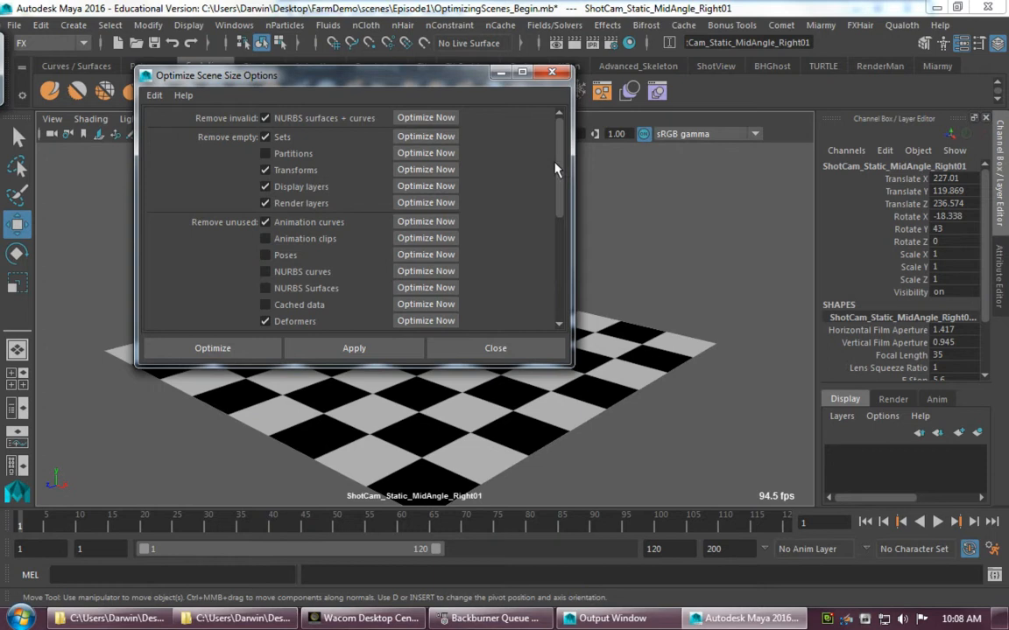
- Run the scene size optimization with the enabled cleanup categories and accept that it cannot be undone
mouse_move(562, 168)
left_mouse_down()
mouse_move(563, 315)
mouse_move(579, 127)
left_mouse_up()
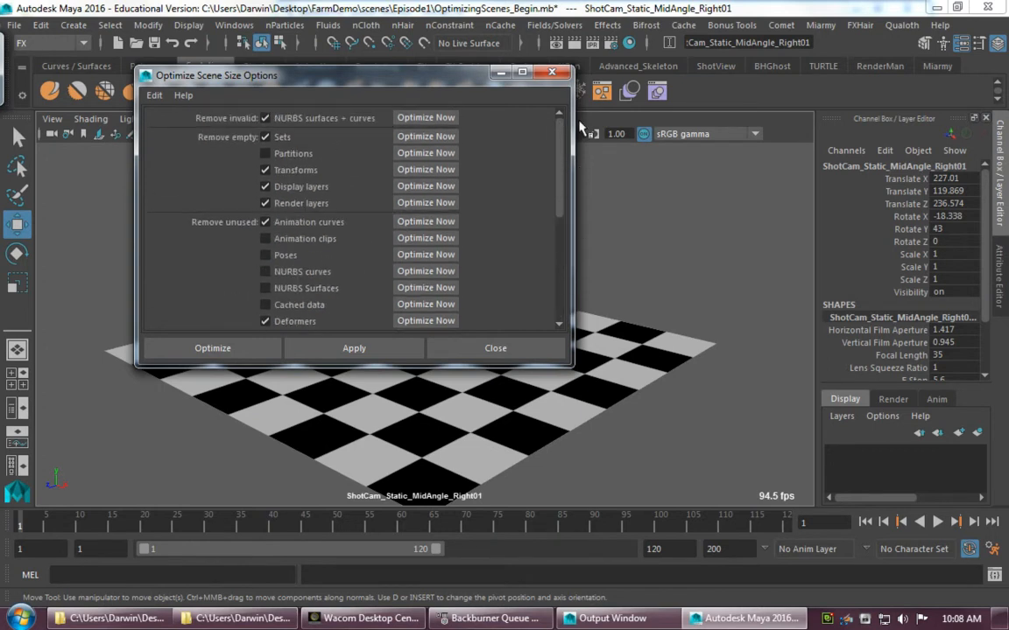
left_click(241, 346)
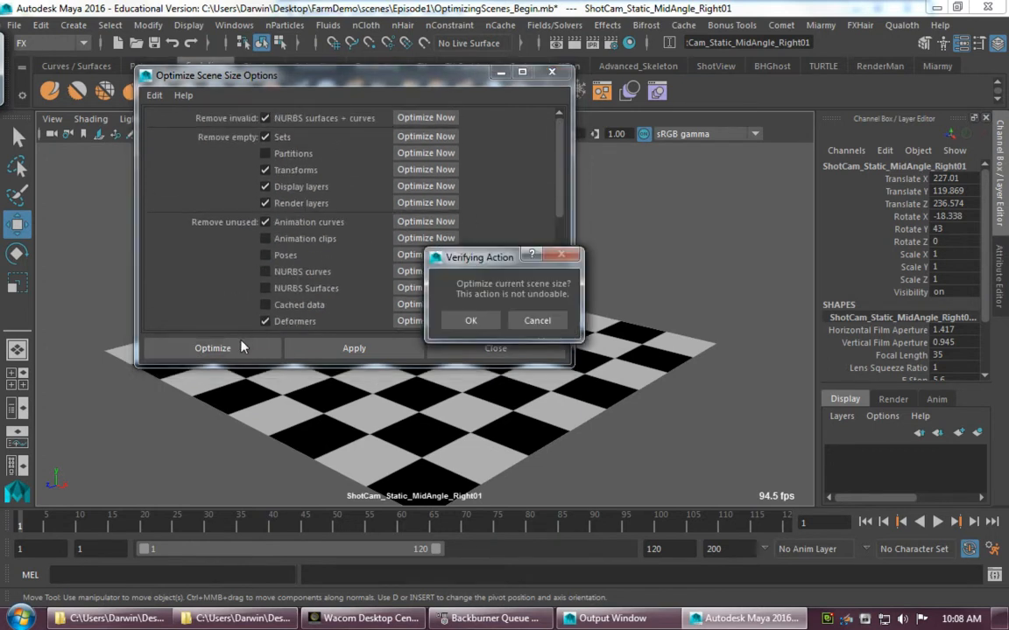
left_click(472, 321)
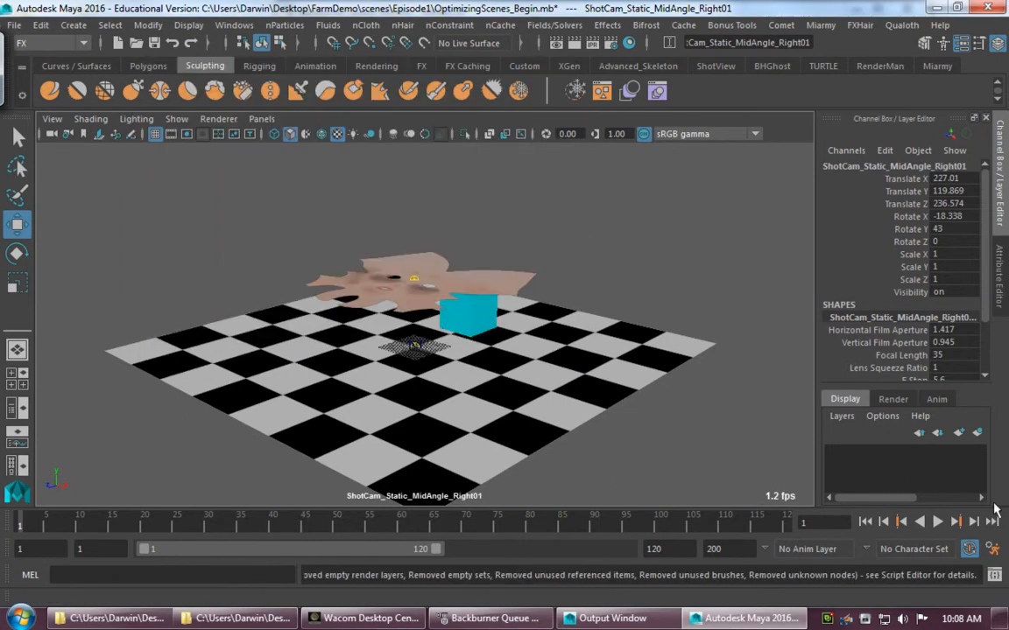
- Review the Optimize Scene Size summary in the Script Editor, then close the editor
left_click(996, 575)
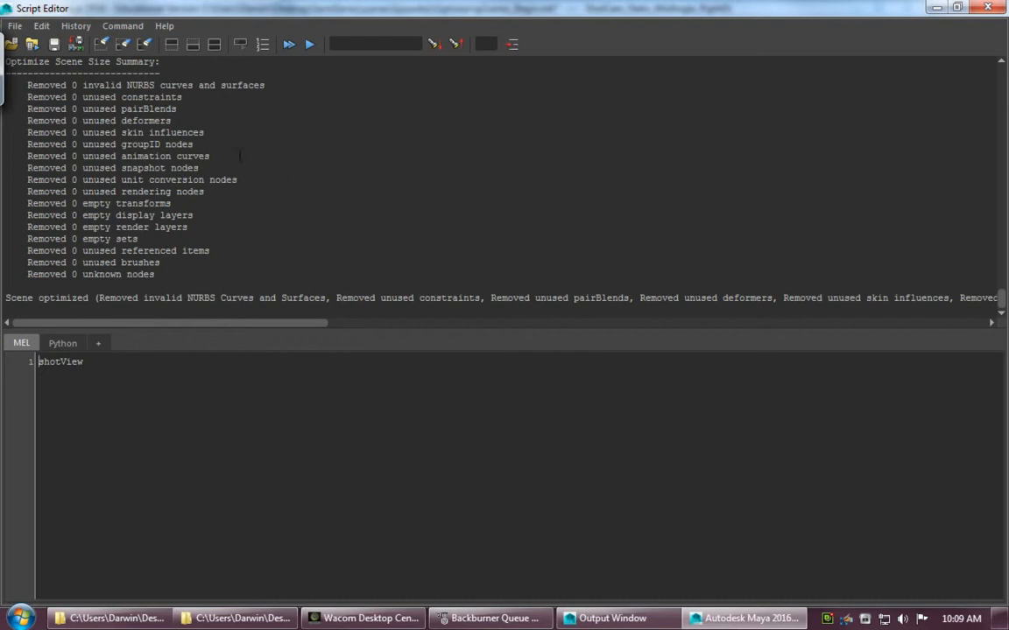
double_click(579, 11)
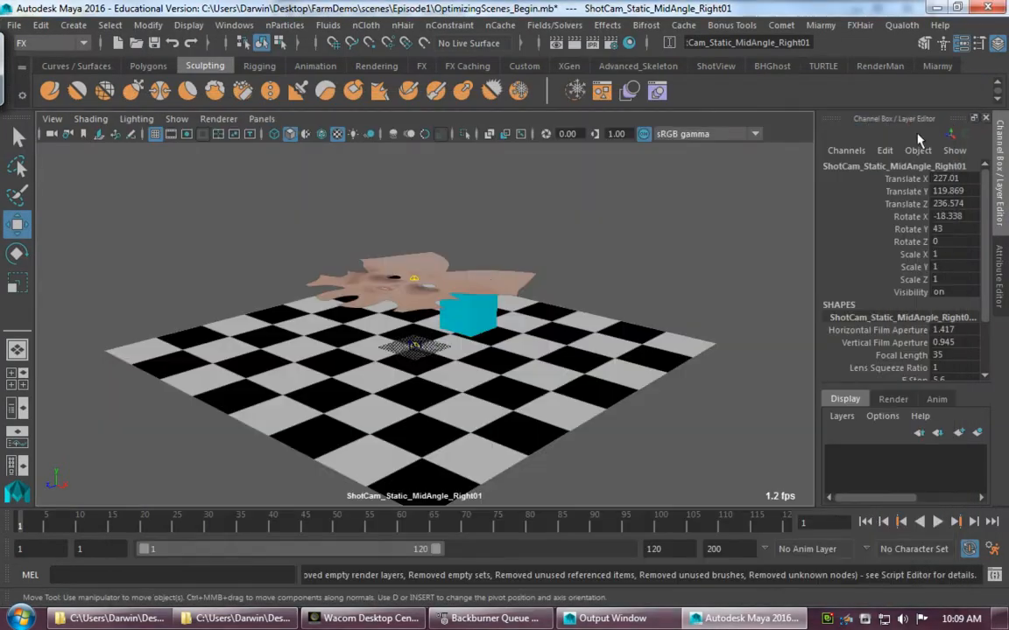
left_click(929, 131)
- Save the scene under the new name RenderFarm_ShotCam_MidAngle_Static01 as mayaBinary in the Episode1 folder
left_click(26, 27)
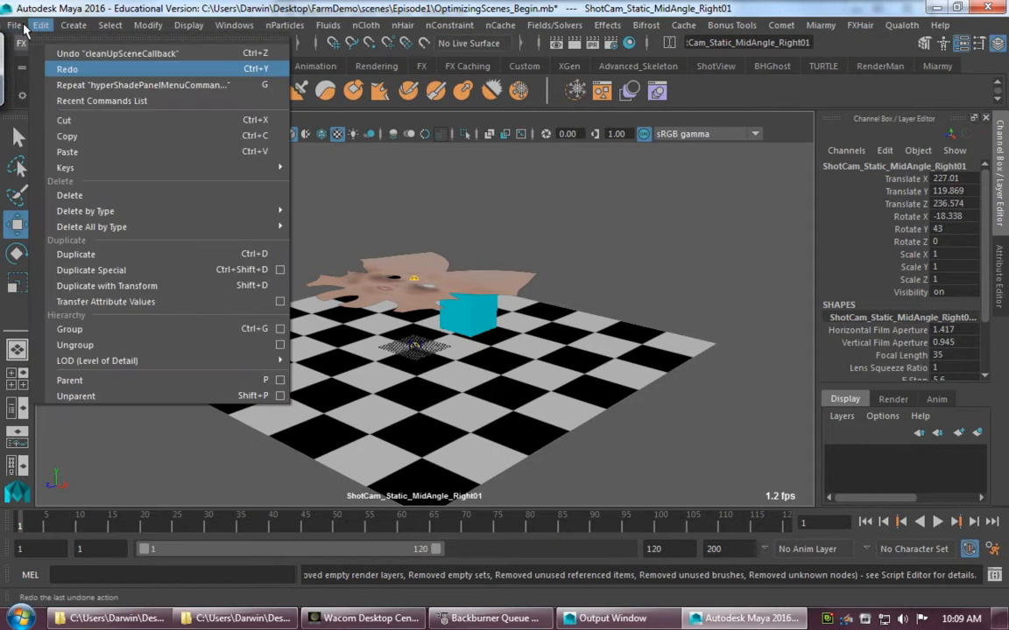
mouse_move(15, 25)
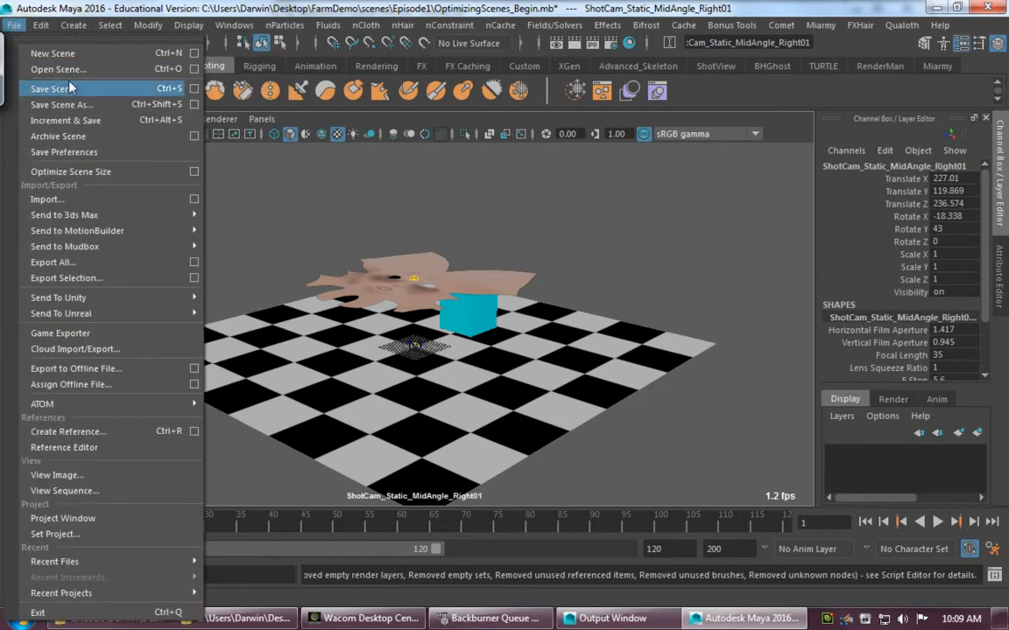
left_click(194, 104)
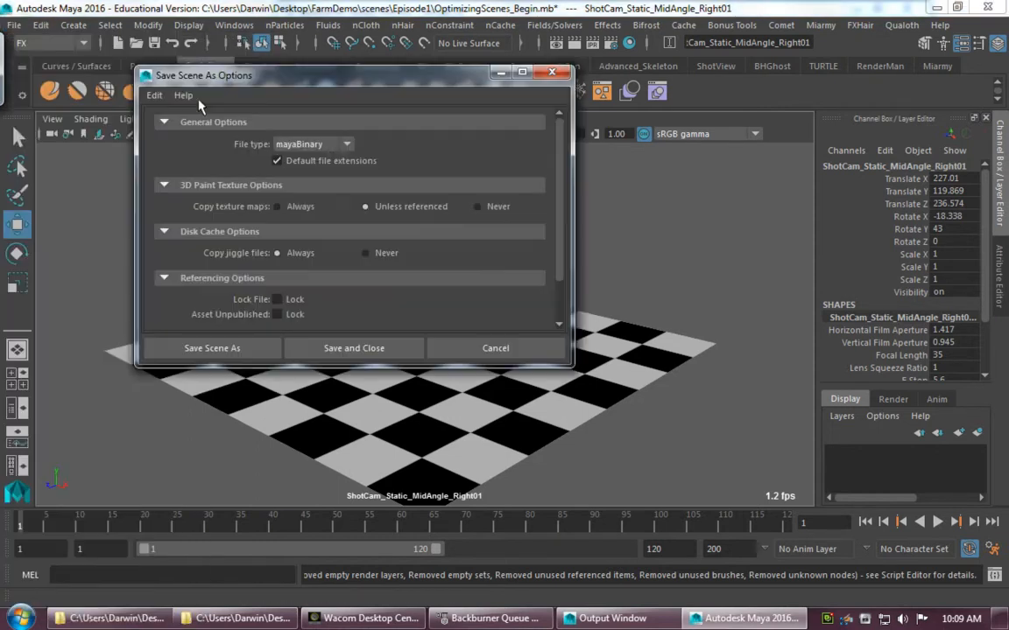
left_click(207, 347)
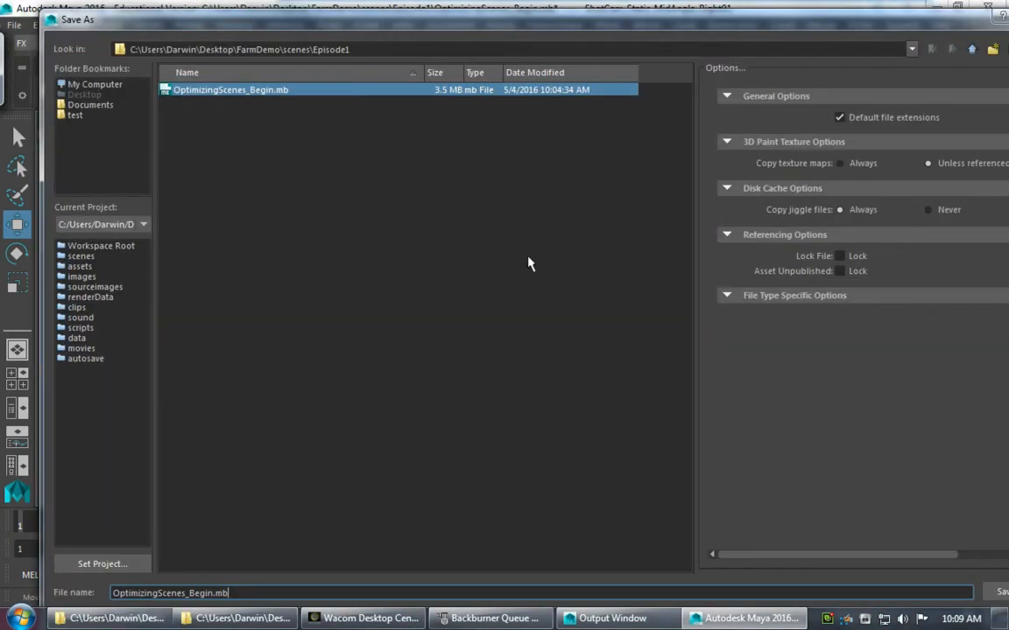
left_click_drag(336, 19, 332, 11)
left_click_drag(267, 589, 60, 588)
type("Re")
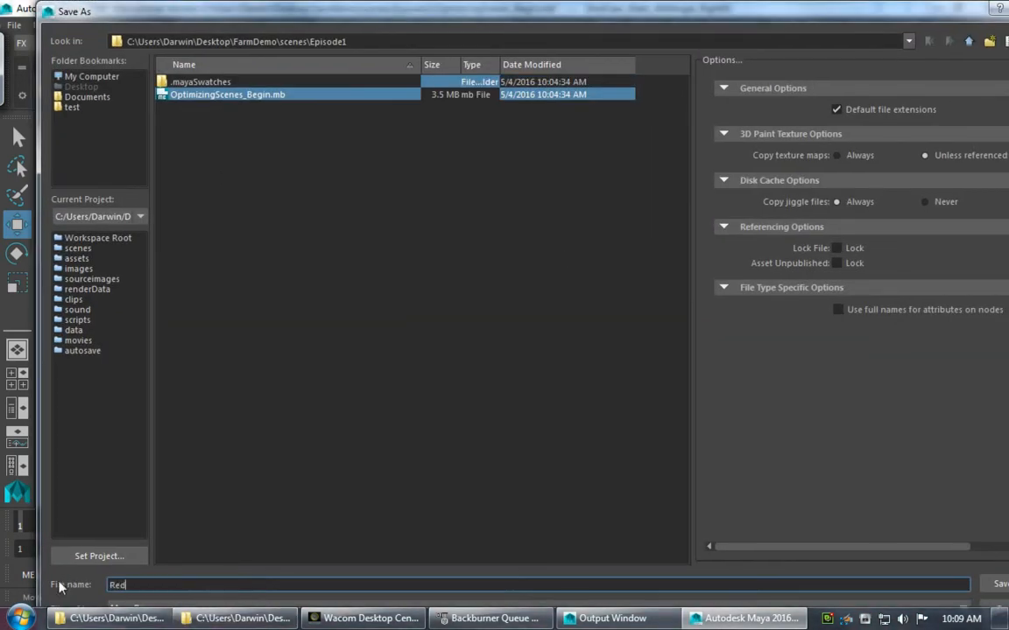
type("nderFarm_")
type("ShotCam_MidAngle_Static")
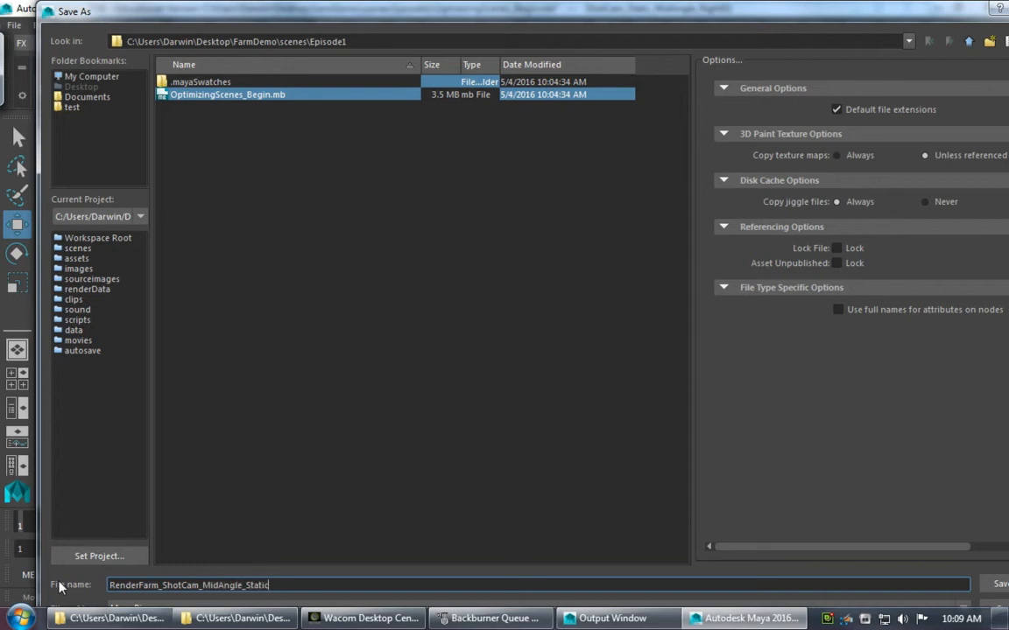
type("01")
key("Return")
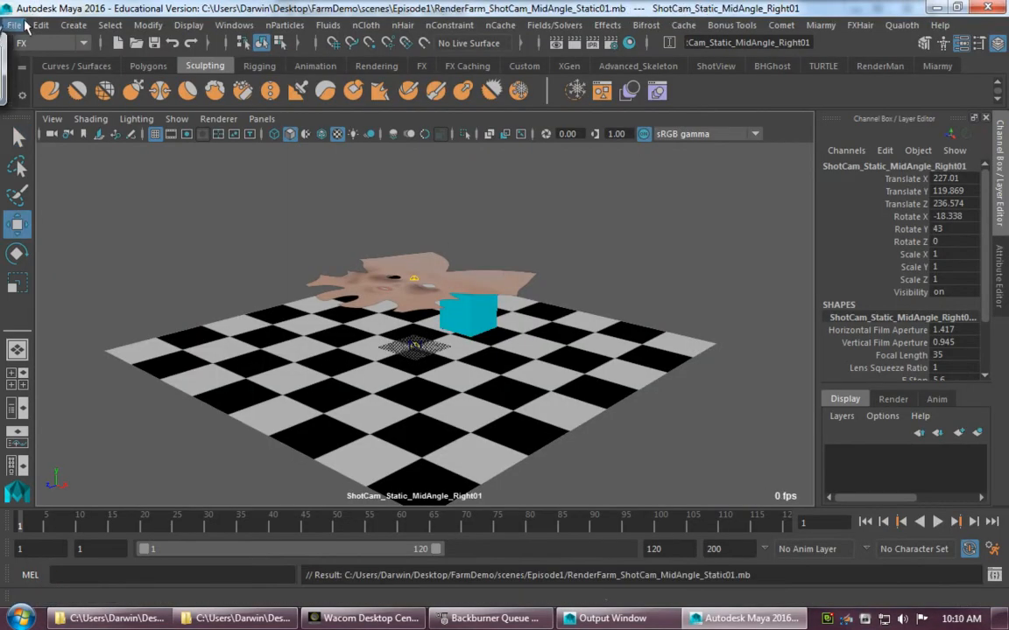
- Save another copy of the scene as RenderFarm_ShotCam_TopDown_Truck01 in the Episode1 folder
left_click(18, 25)
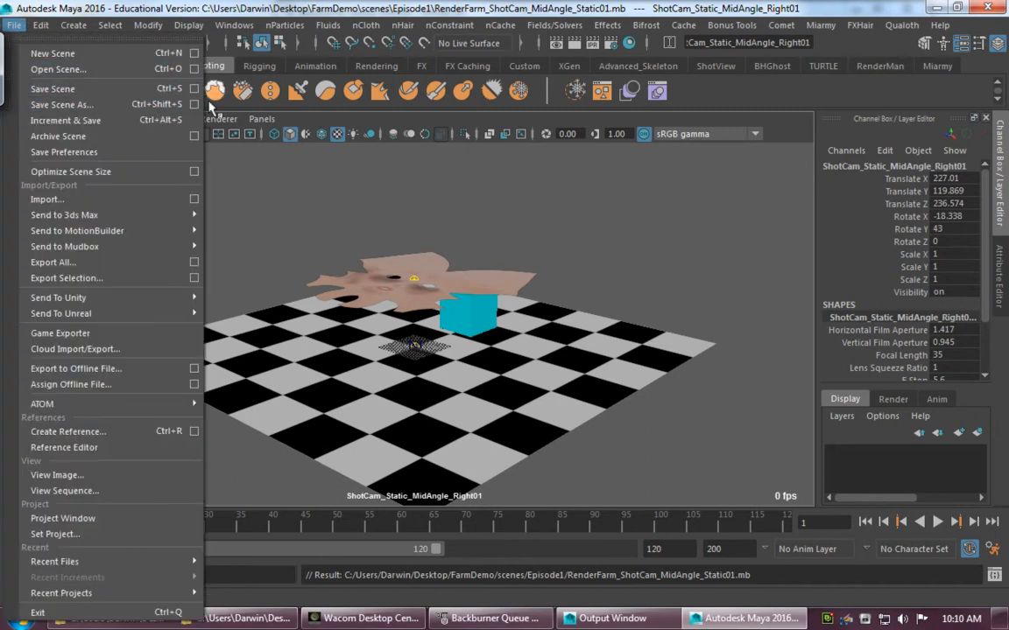
left_click(108, 103)
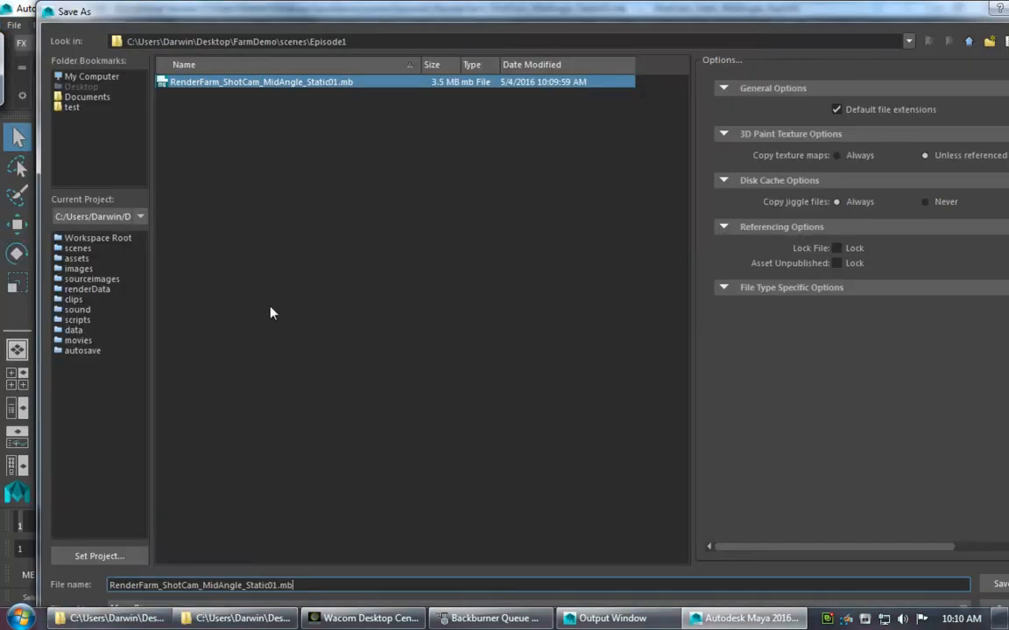
left_click_drag(202, 585, 296, 585)
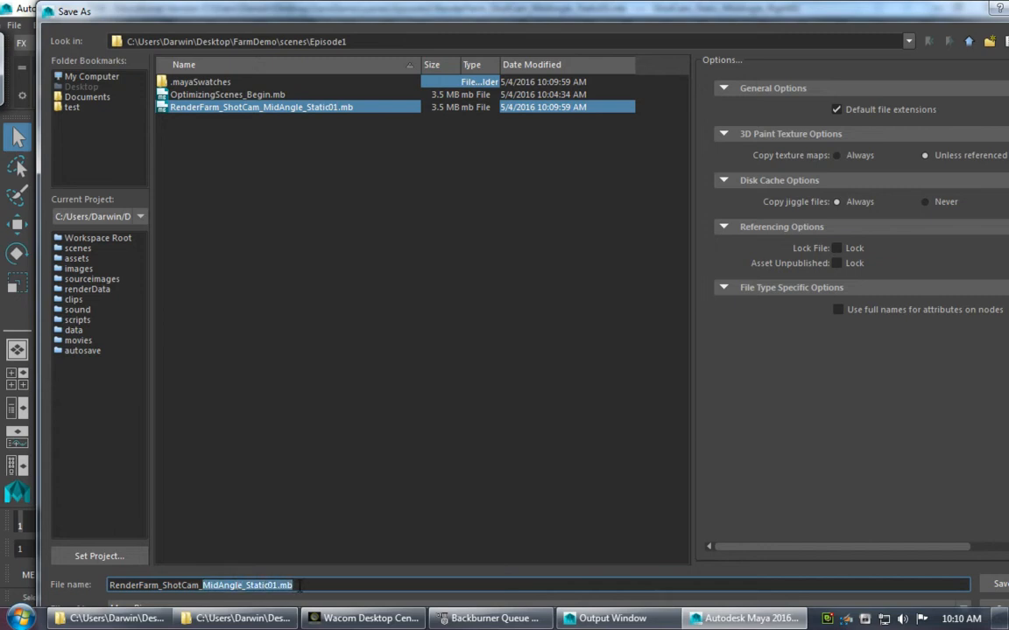
type("TopDown_")
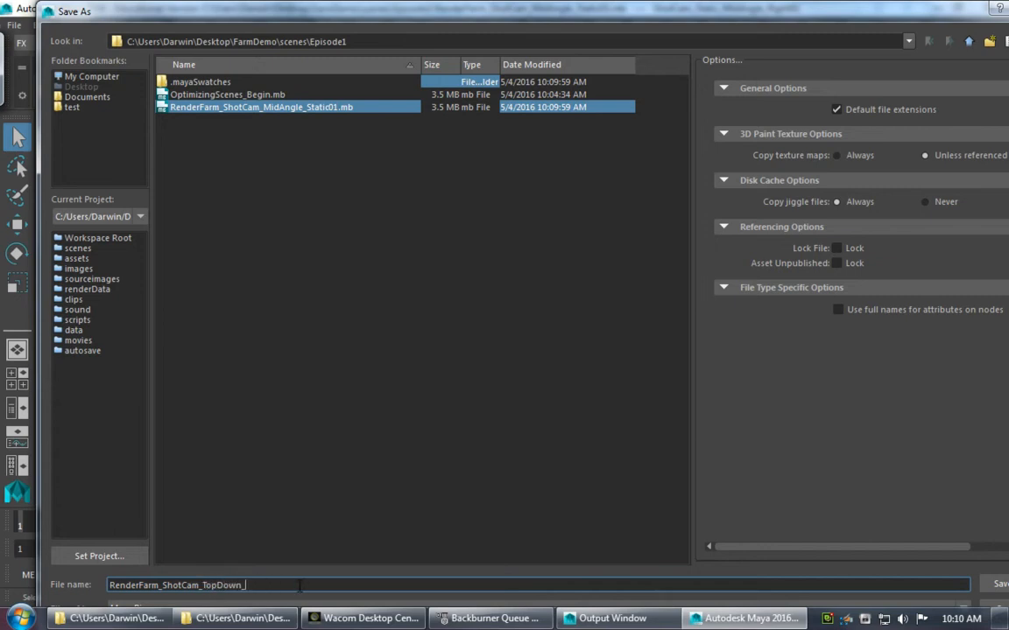
type("Truck01")
key("Return")
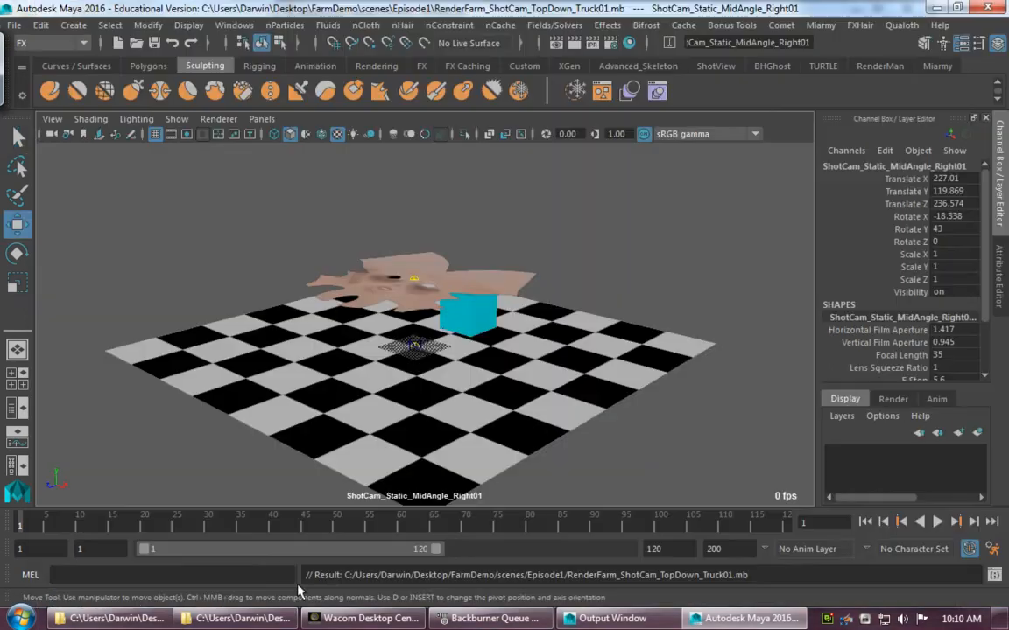
- Delete the ShotCam_Static_MidAngle_Right01 camera from the TopDown scene, close the Outliner and save the scene
left_click(233, 25)
left_click(257, 164)
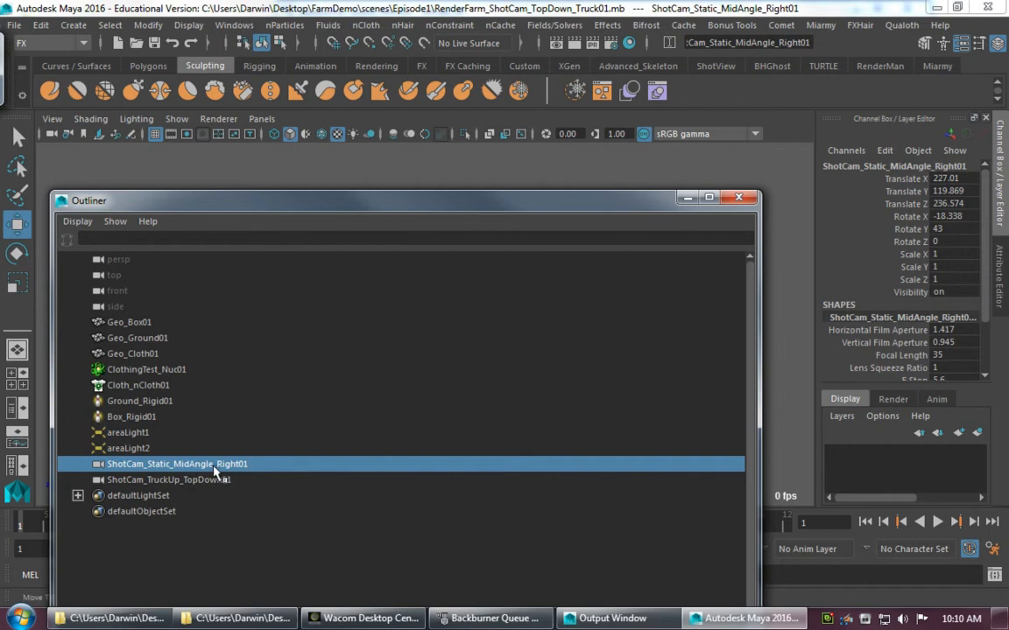
key("Delete")
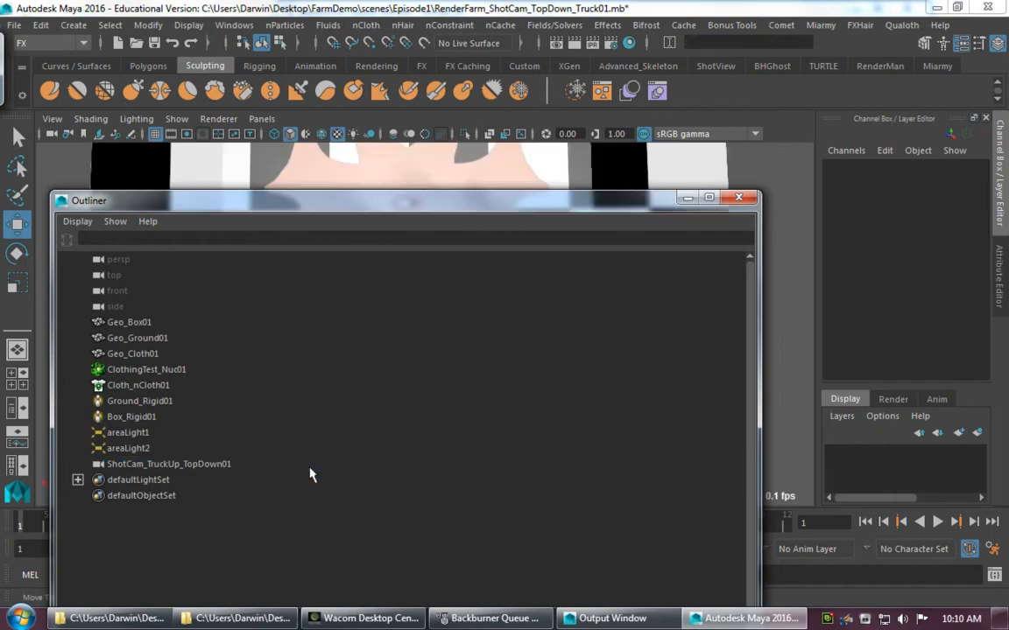
left_click_drag(289, 200, 302, 239)
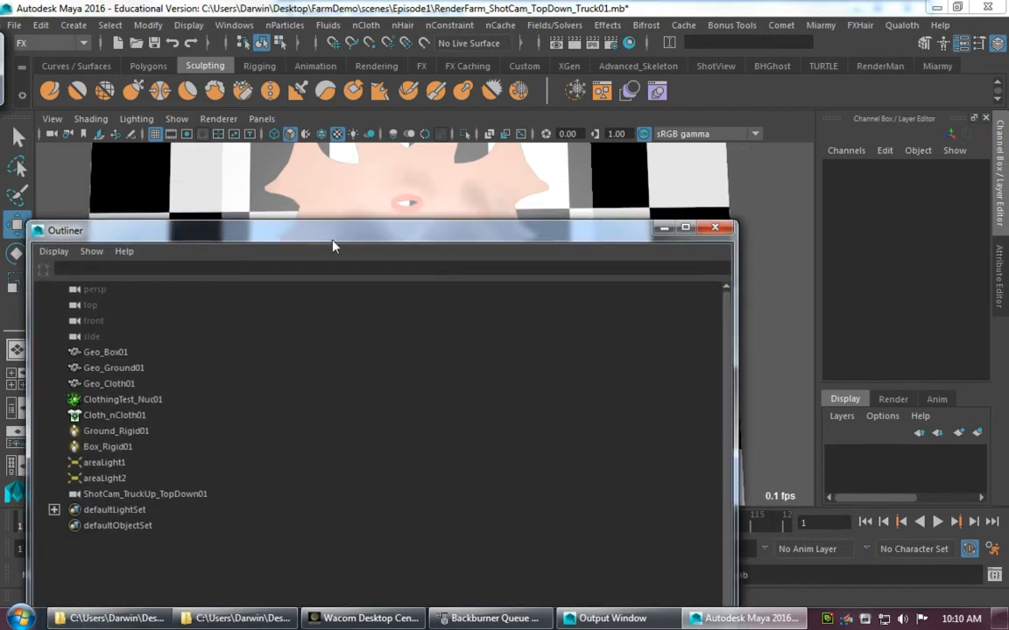
left_click(715, 227)
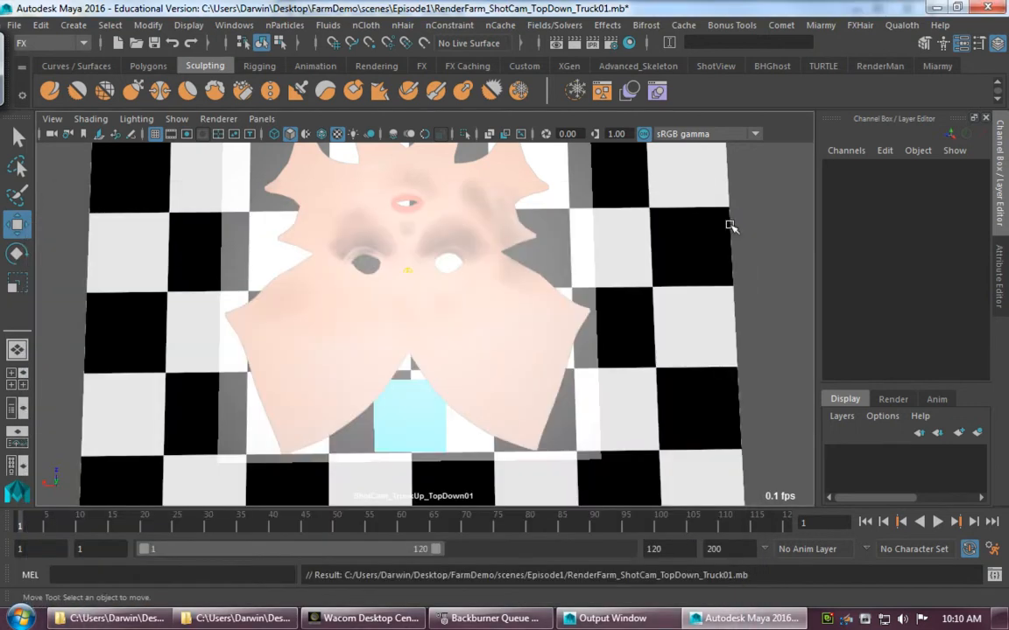
left_click(14, 33)
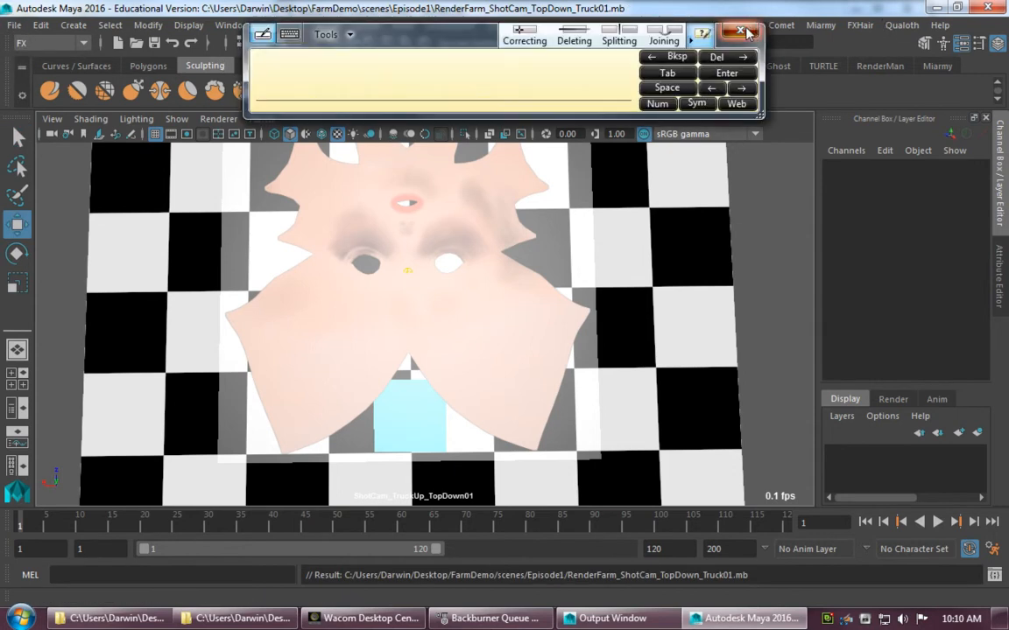
left_click(744, 32)
- Open the scene RenderFarm_ShotCam_MidAngle_Static01.mb from the Episode1 folder
left_click(24, 27)
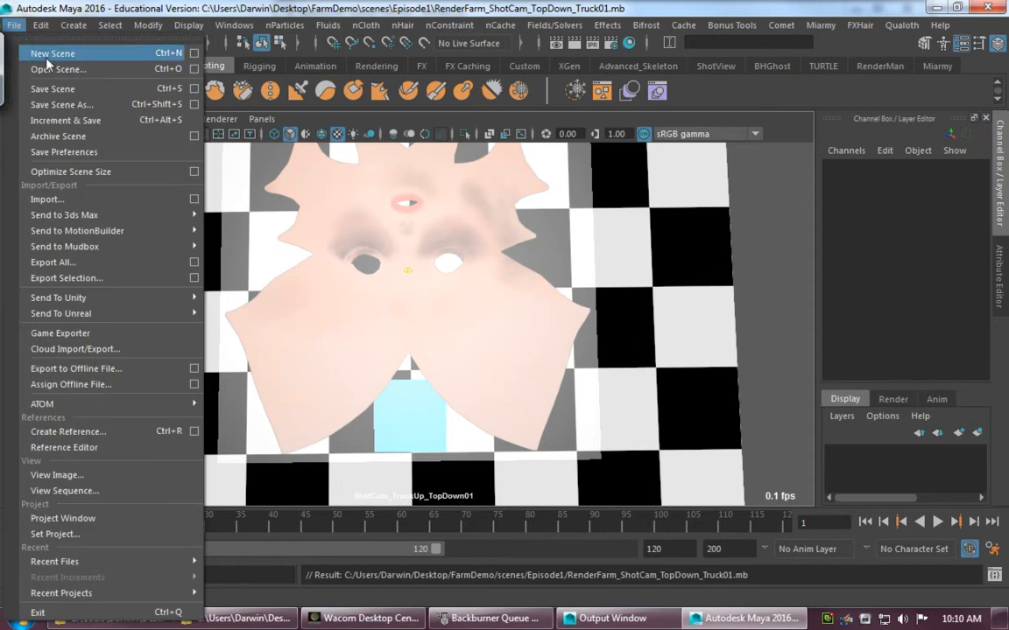
left_click(77, 79)
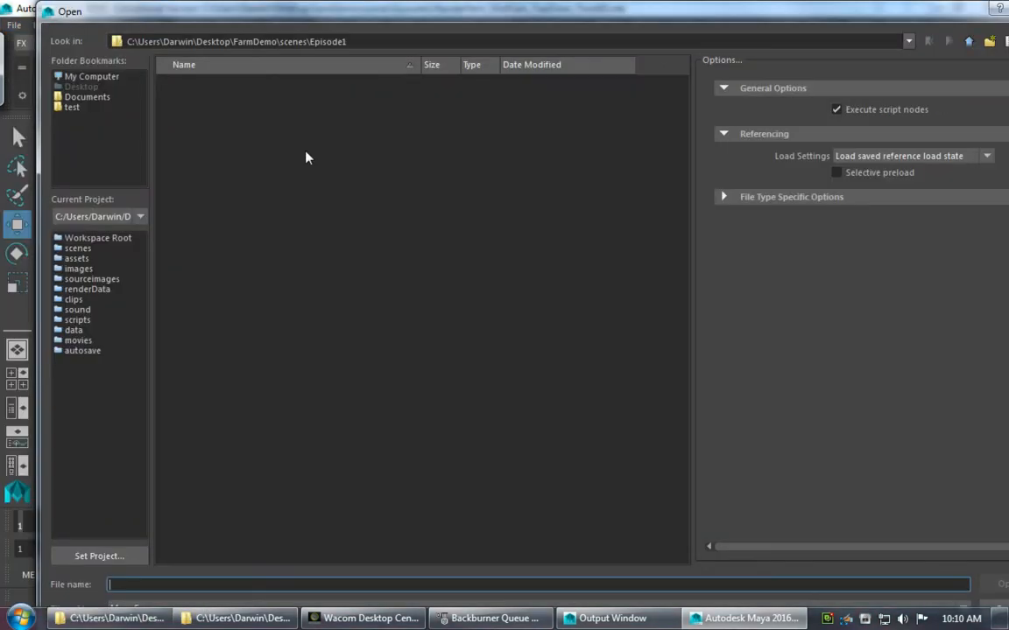
double_click(282, 106)
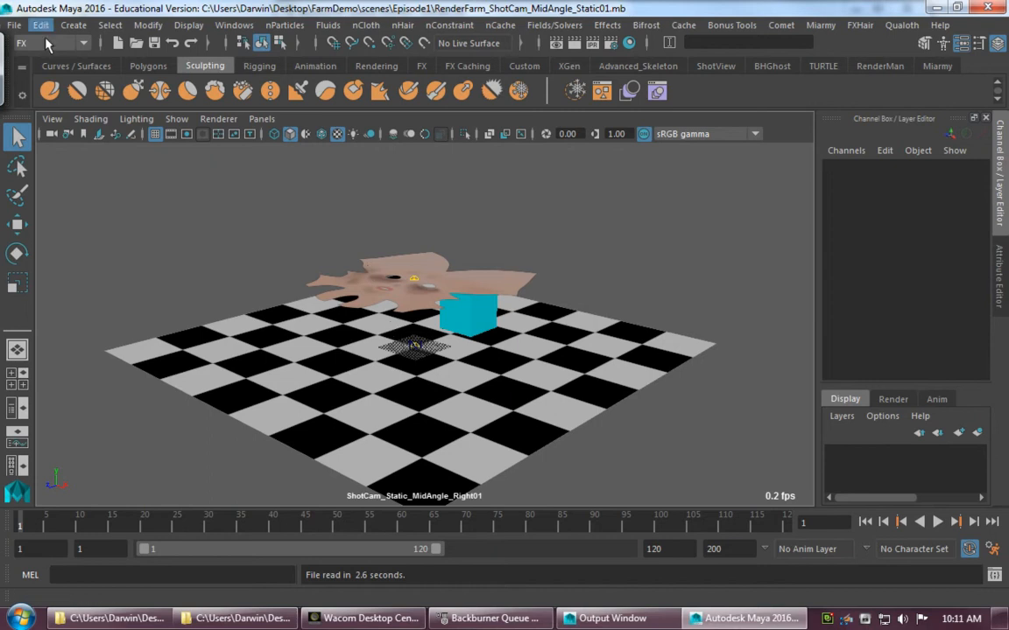
- Delete the ShotCam_TruckUp_TopDown01 camera from the MidAngle scene and close the Outliner
left_click(233, 25)
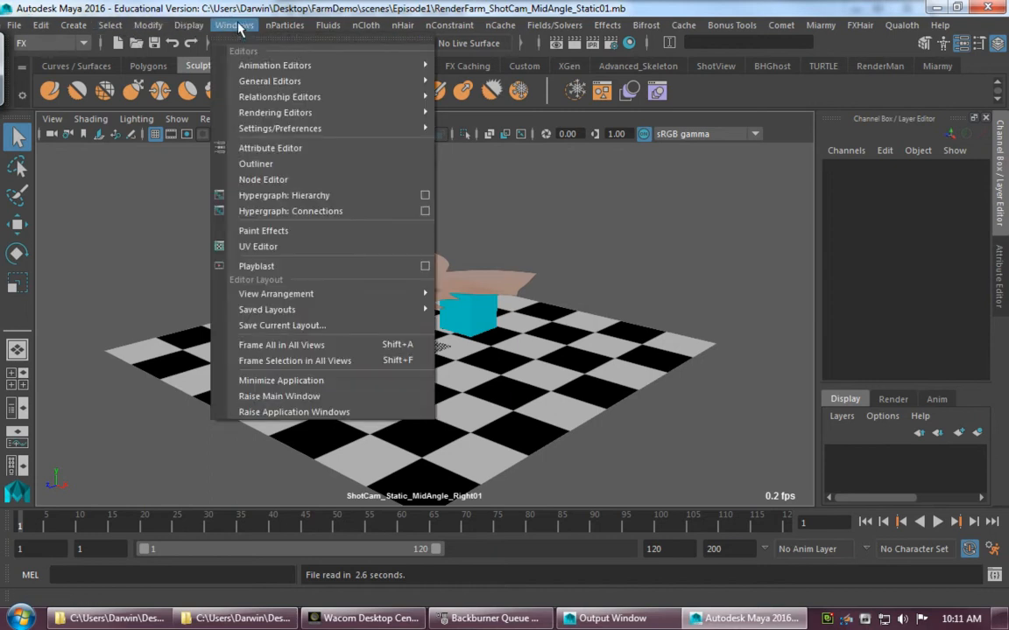
left_click(255, 162)
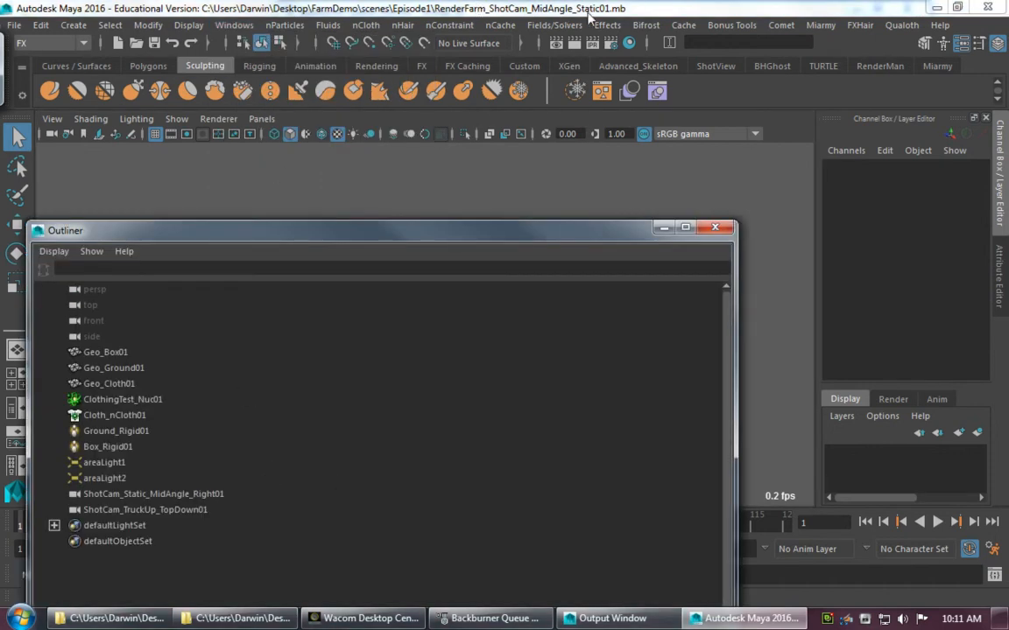
left_click(196, 511)
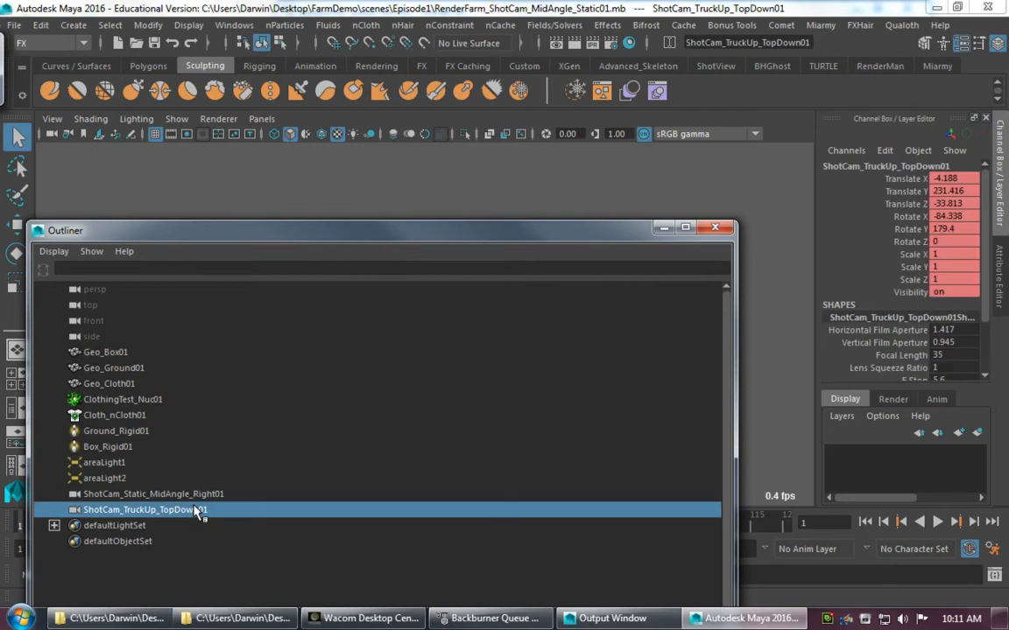
key("Delete")
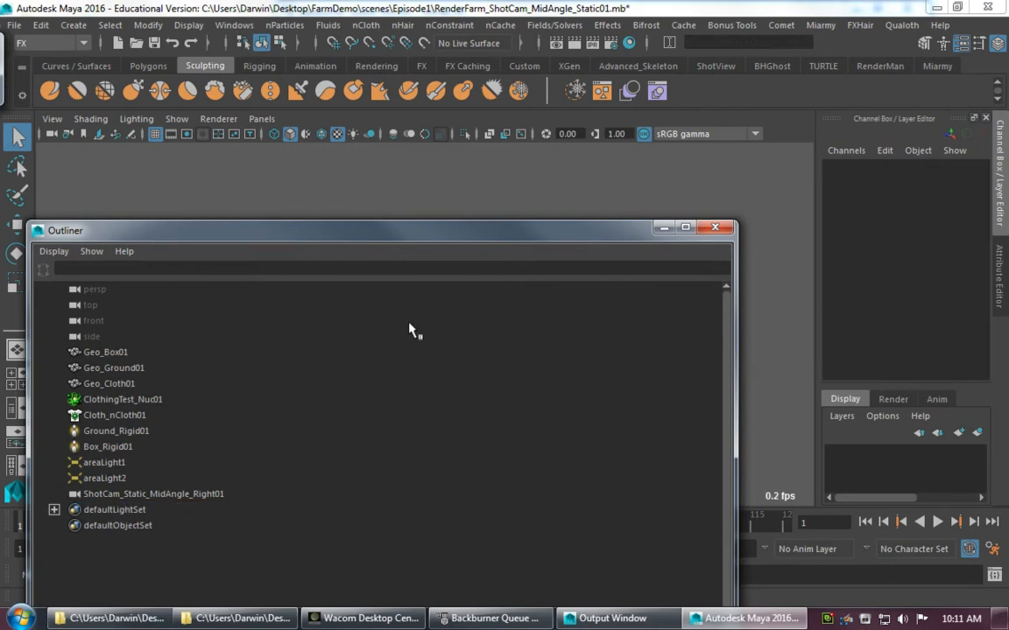
left_click(714, 228)
- Reframe ShotCam_Static_MidAngle_Right01 to a higher, more distant view with the whole checkered ground in frame, and save the scene
mouse_move(671, 275)
left_mouse_down("alt")
mouse_move(612, 276)
mouse_move(672, 280)
left_mouse_up("alt")
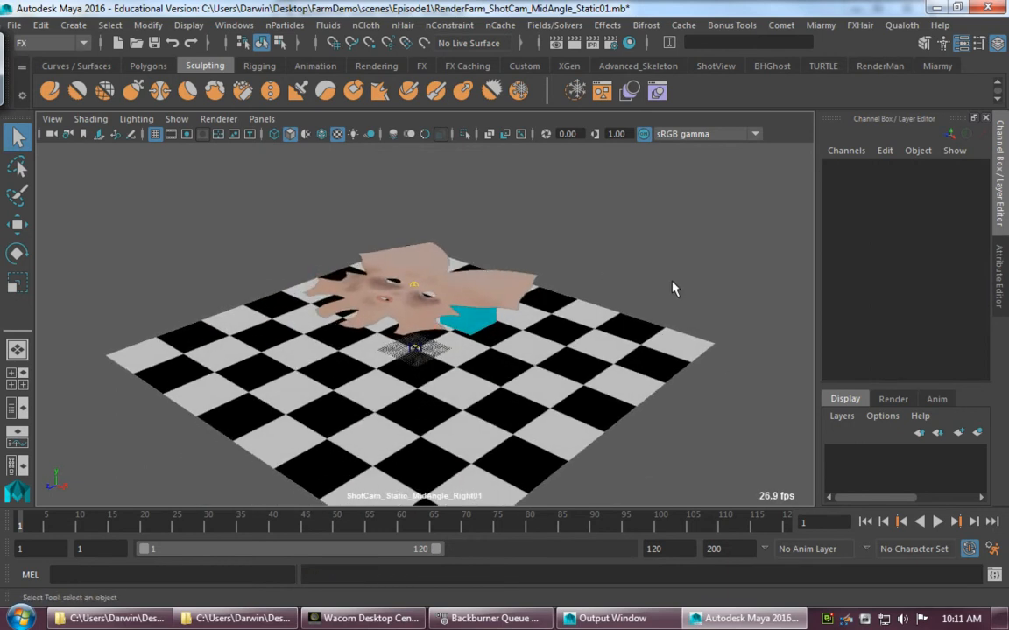
middle_click_drag(671, 281, 667, 260, "alt")
right_click_drag(667, 260, 560, 266, "alt")
left_click_drag(583, 296, 566, 321, "alt")
key("ctrl+s")
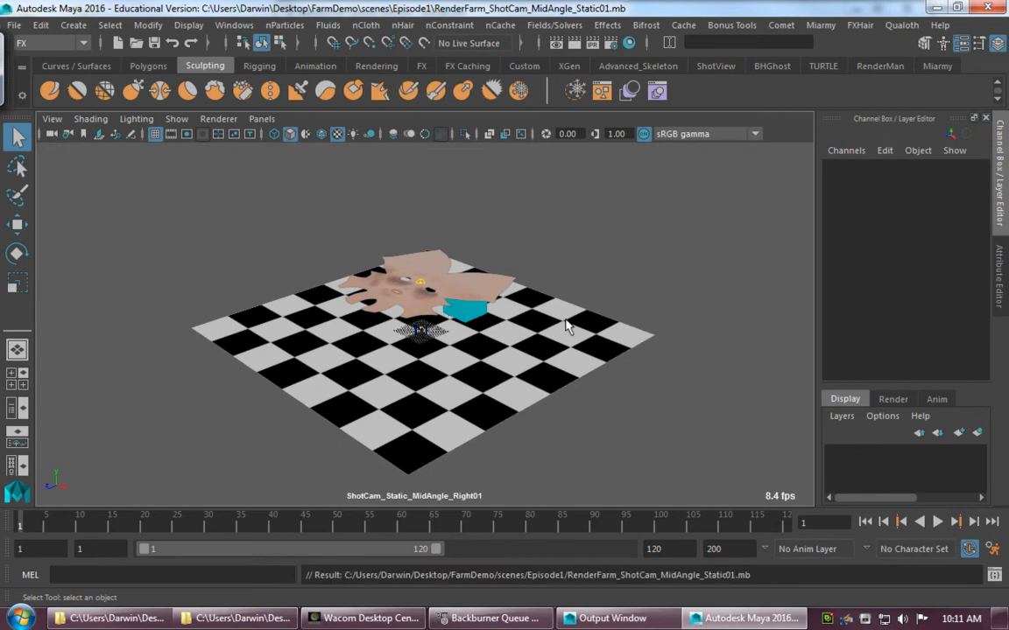